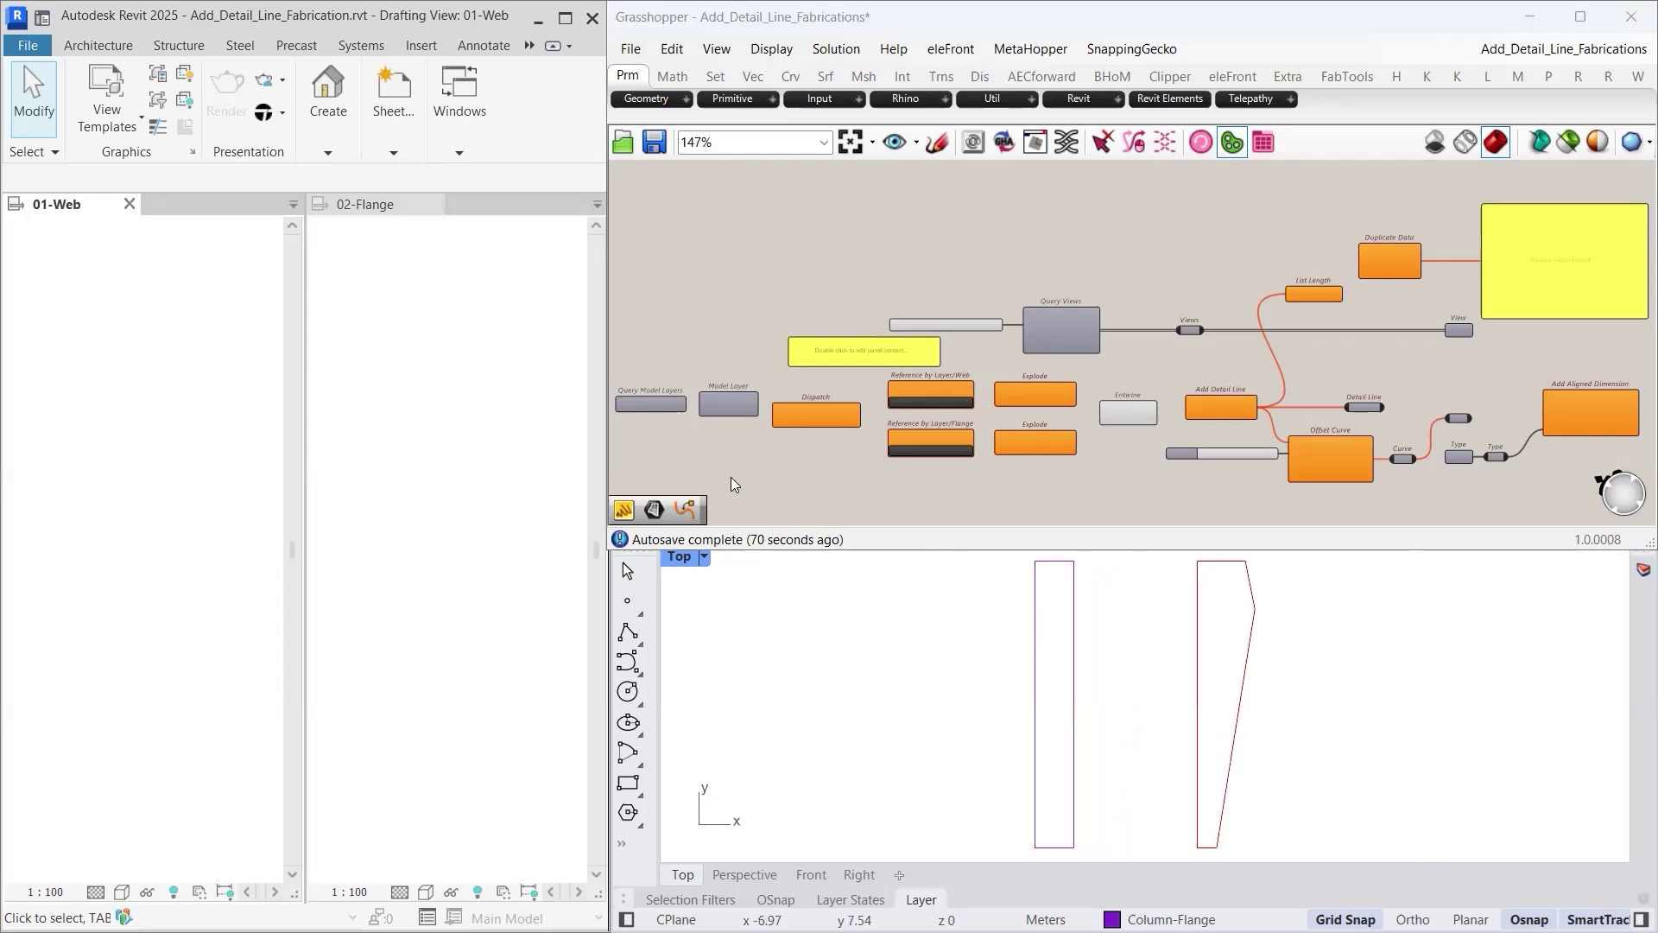
# - Pass the queried layers through Model Layer so its Name output feeds the panel and Dispatch's List
pyautogui.scroll(3, 643, 412)
pyautogui.moveTo(856, 462); pyautogui.dragTo(930, 406, button='right')
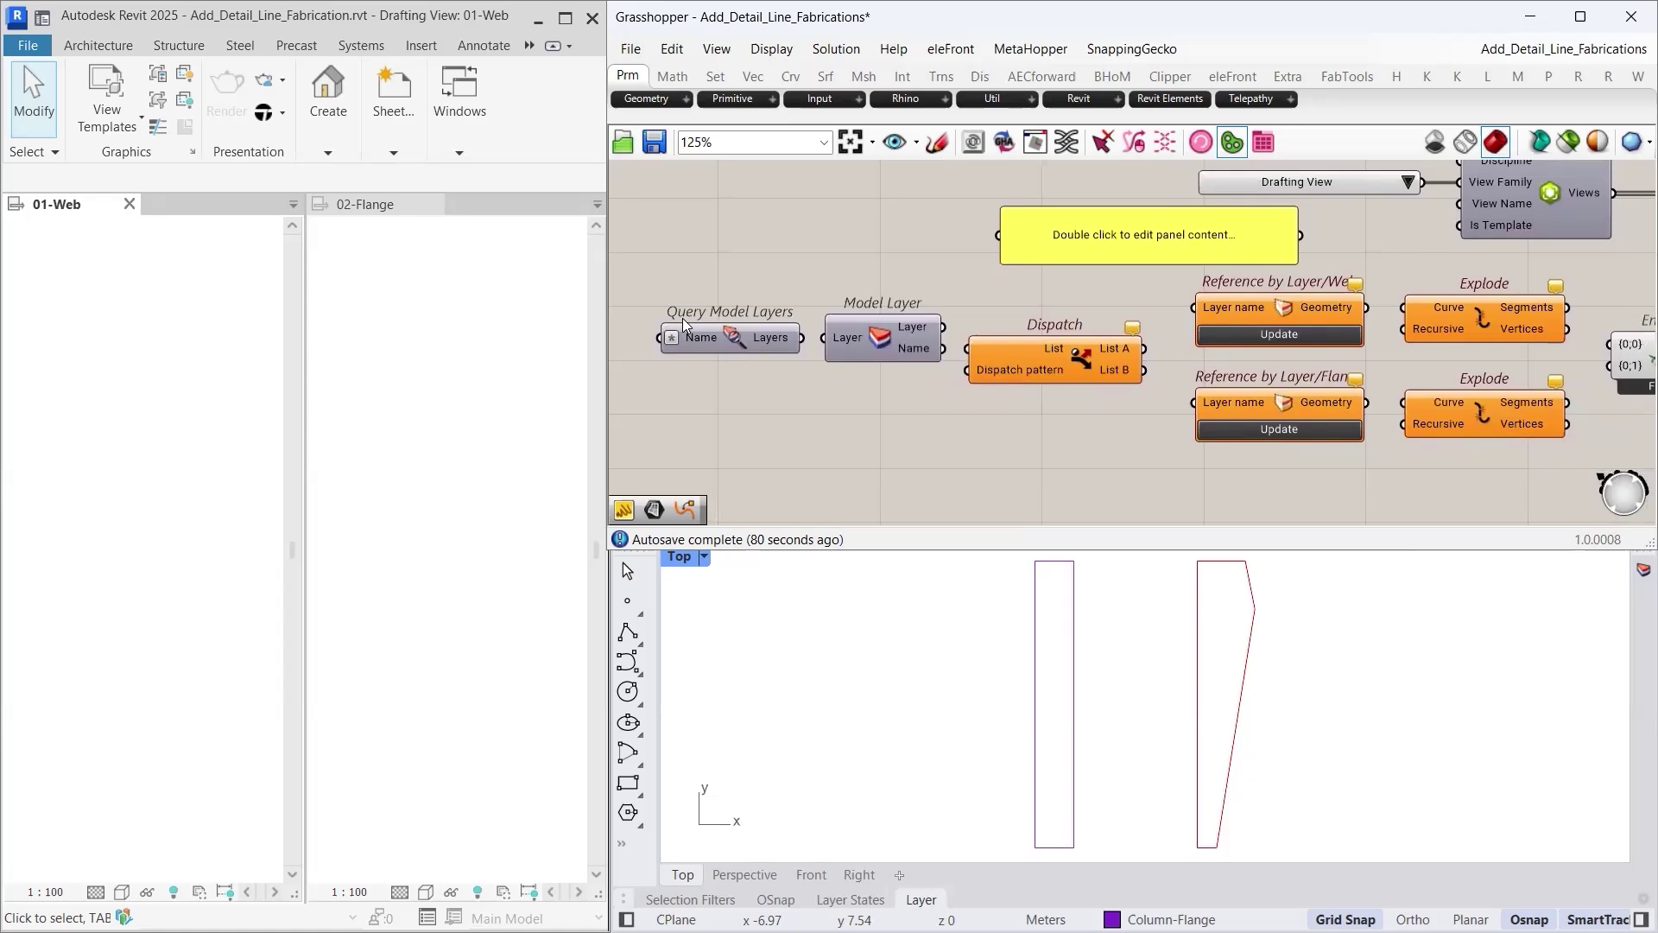
pyautogui.moveTo(802, 338); pyautogui.dragTo(1003, 237)
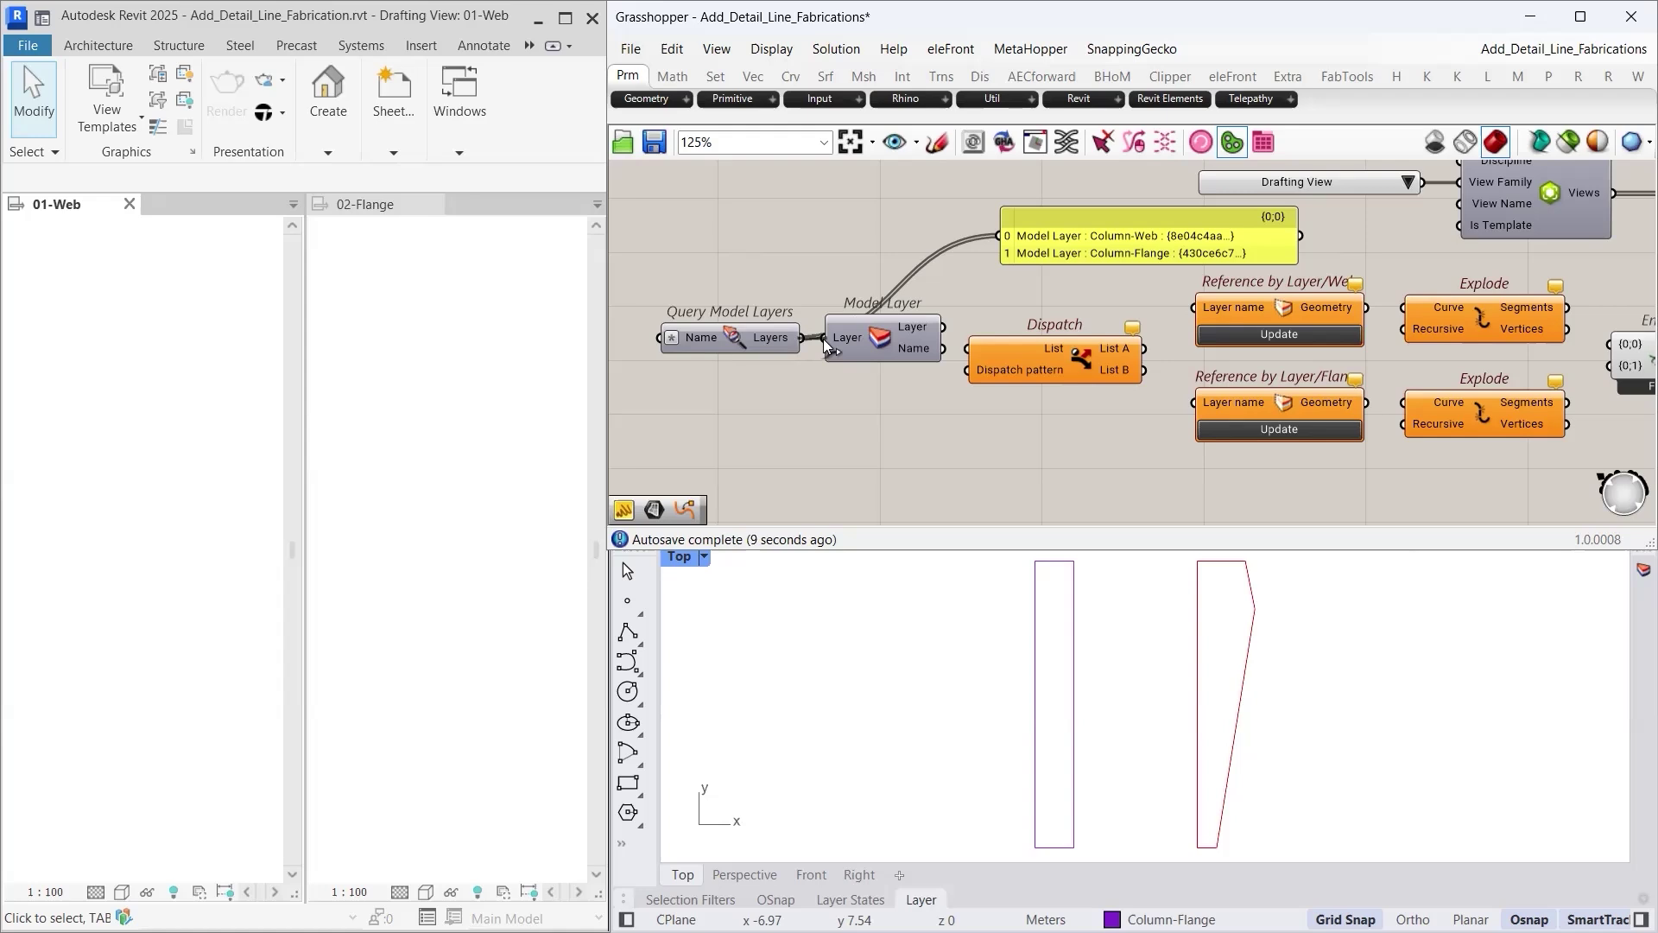
pyautogui.moveTo(941, 348); pyautogui.dragTo(1002, 237)
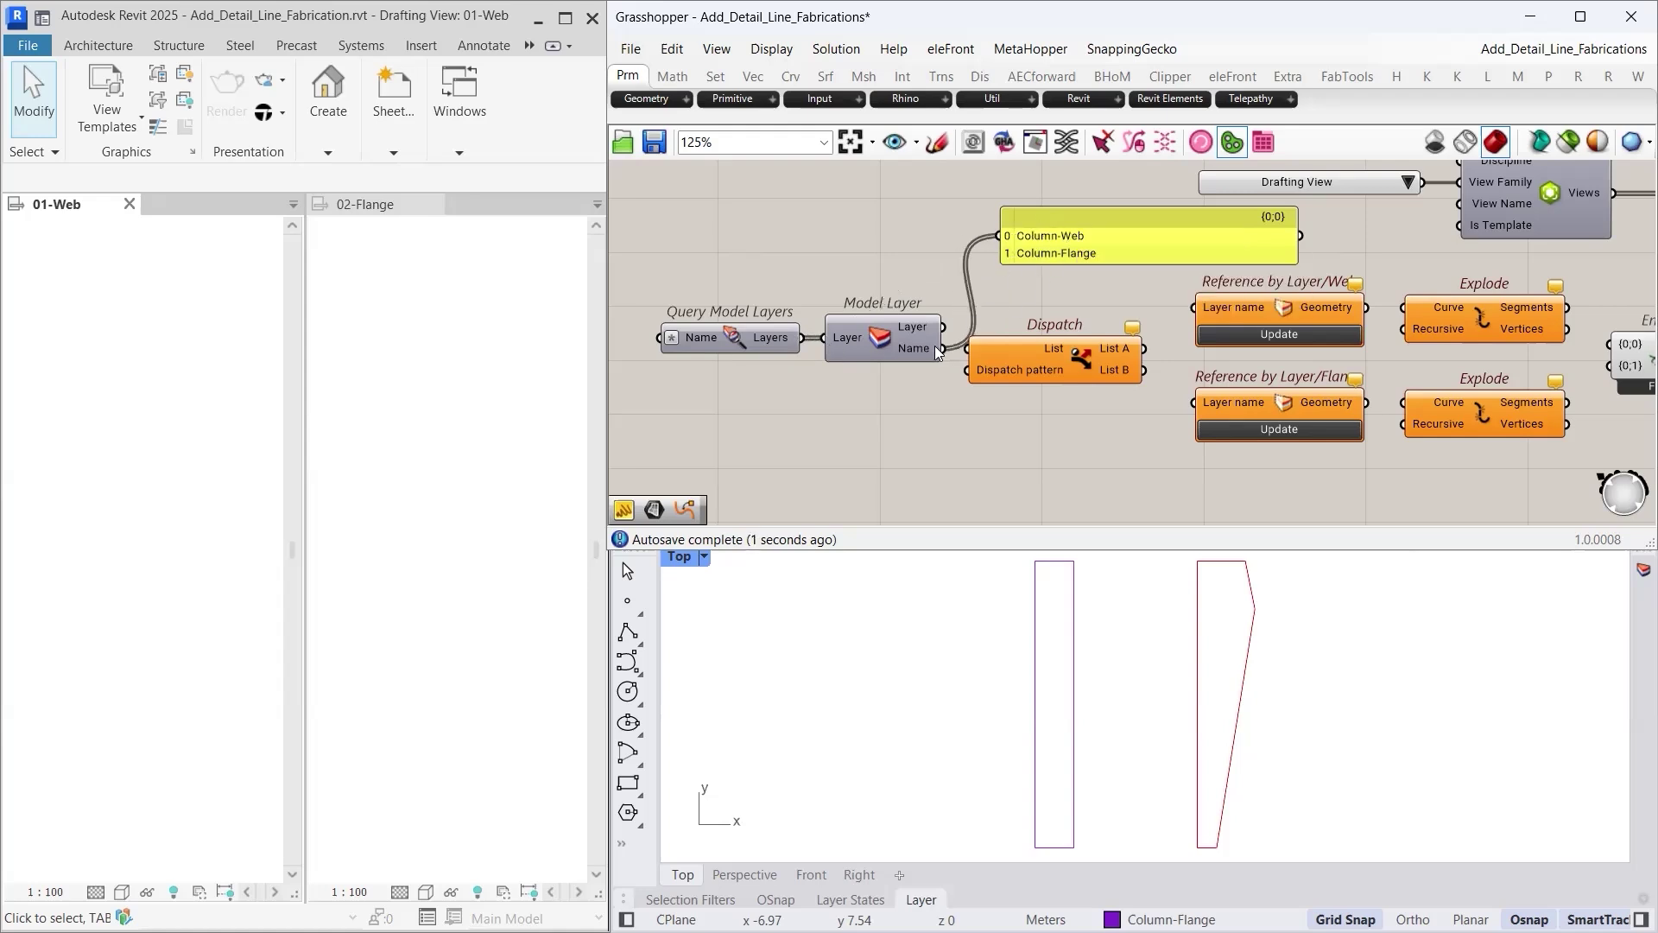
pyautogui.moveTo(941, 348); pyautogui.dragTo(1026, 352)
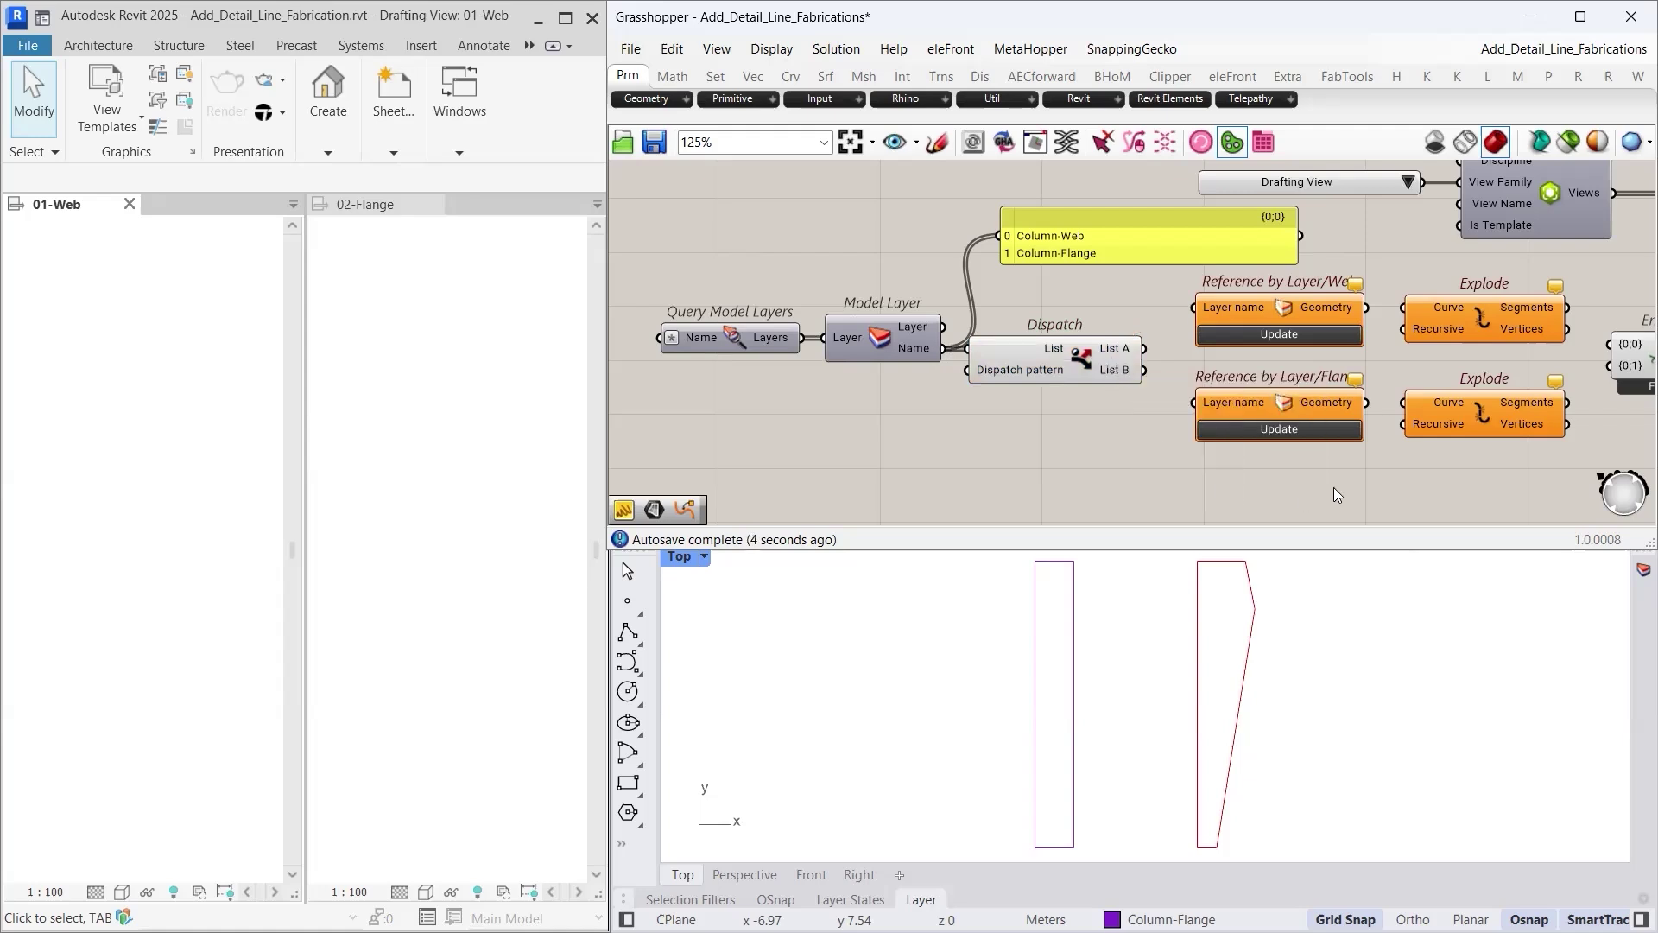
# - Send Dispatch List A to the Web Reference by Layer and List B to the Flange one
pyautogui.moveTo(1333, 487); pyautogui.dragTo(989, 482, button='right')
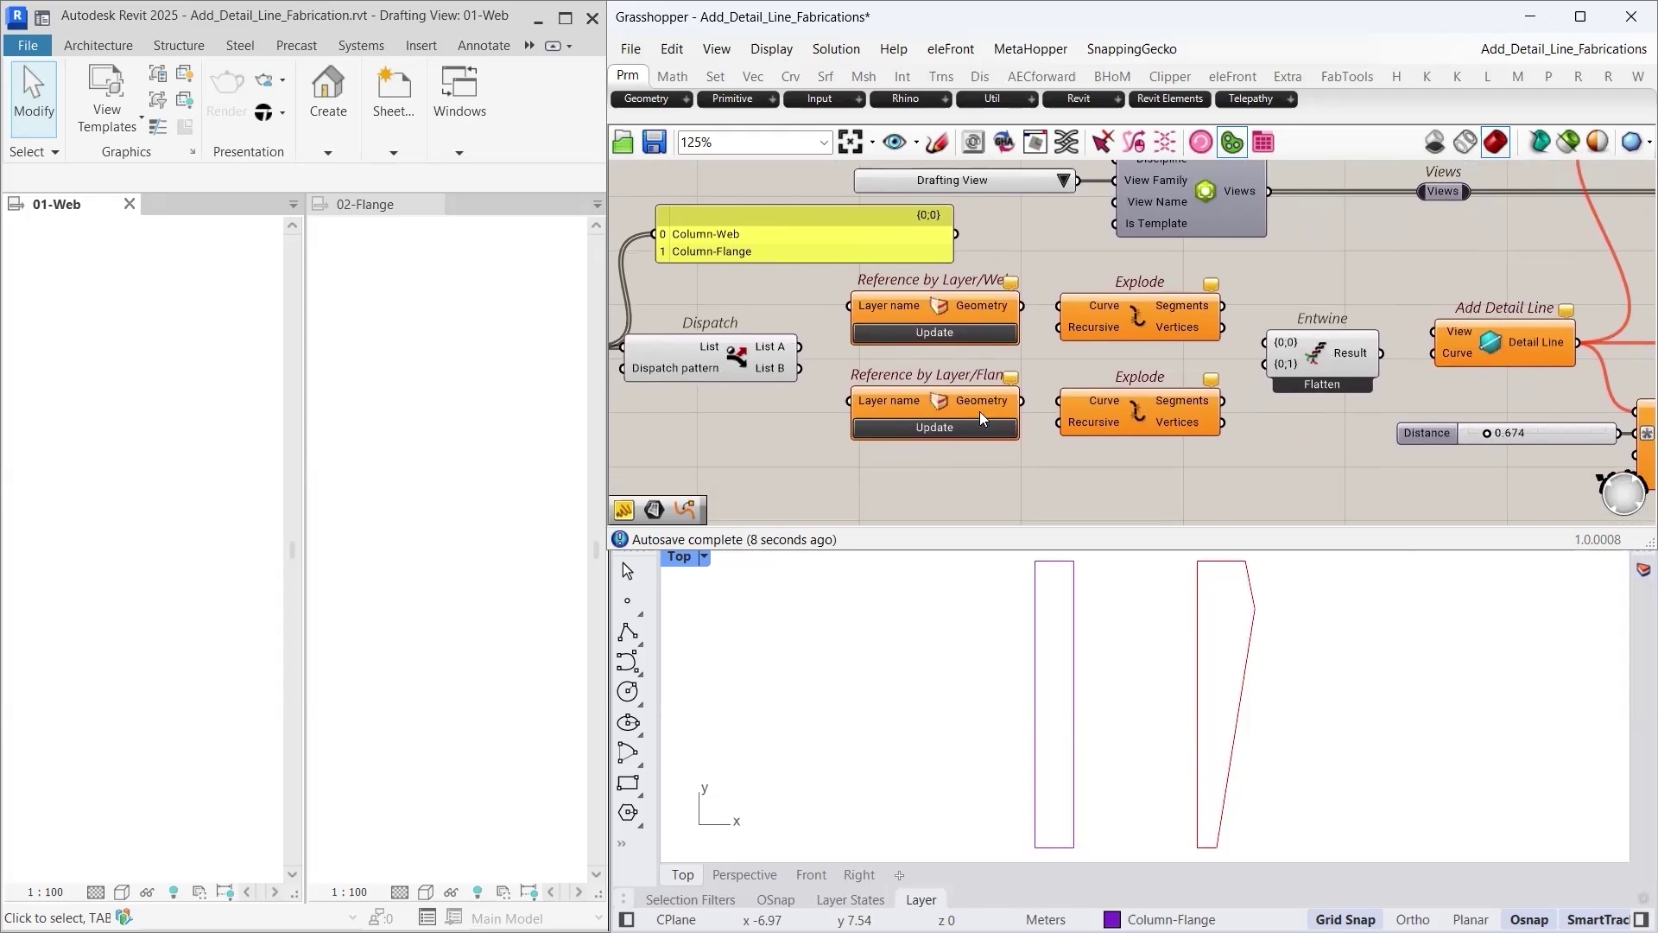
pyautogui.moveTo(944, 305)
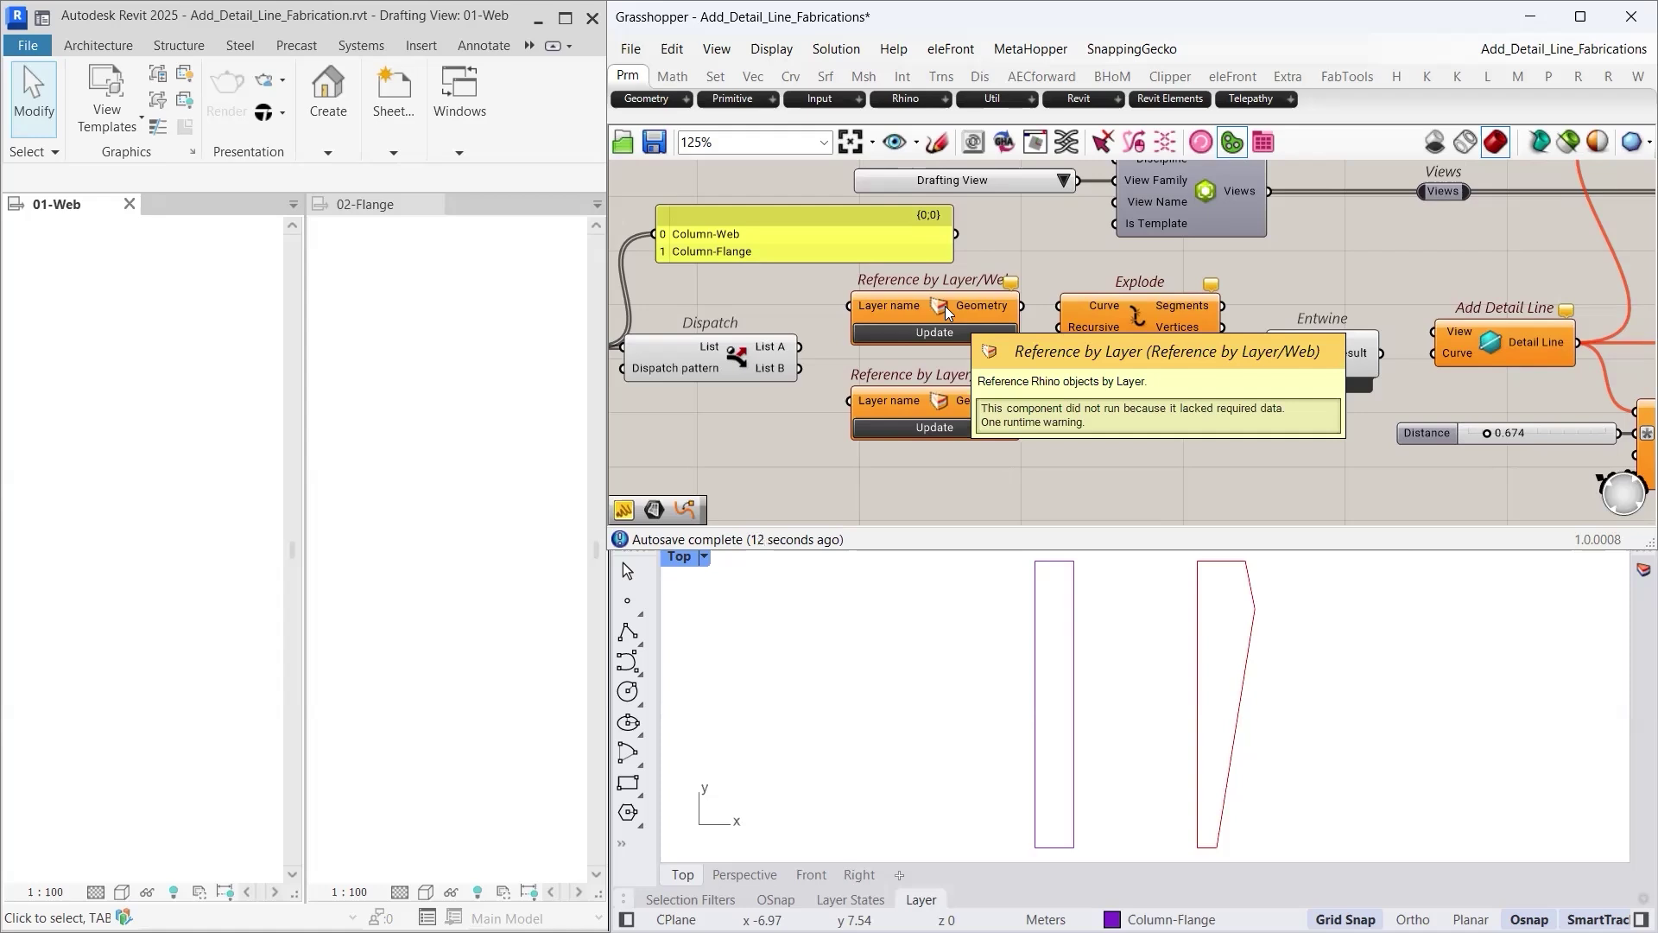
pyautogui.moveTo(815, 333); pyautogui.dragTo(849, 306)
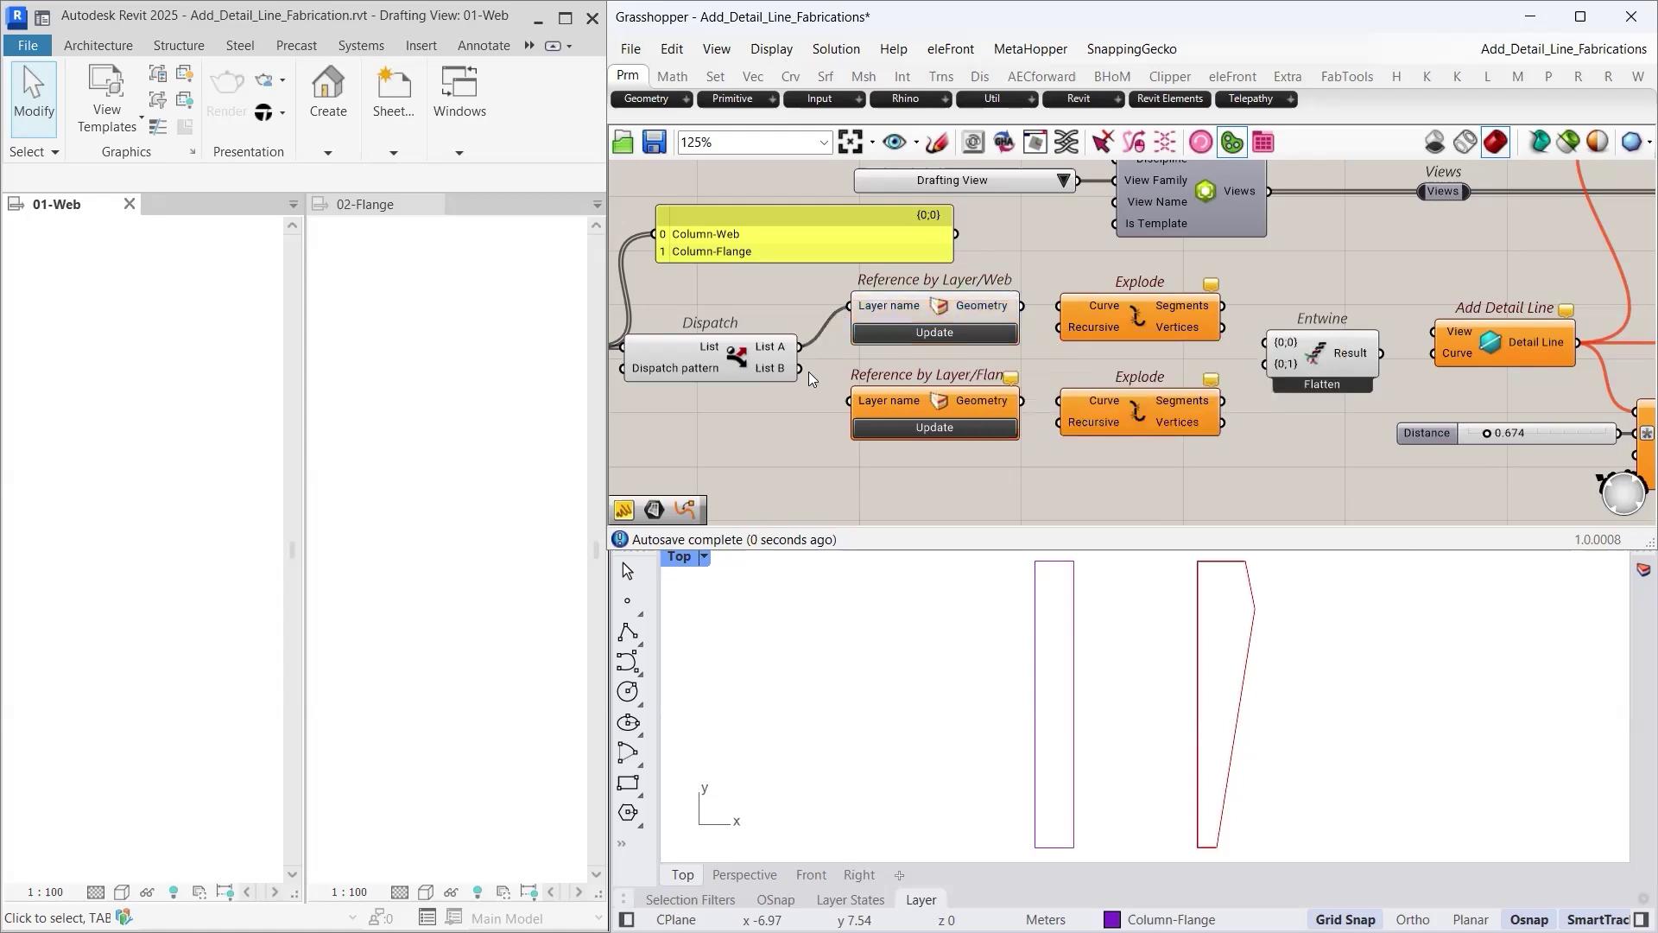
pyautogui.moveTo(801, 371); pyautogui.dragTo(849, 401)
# - Explode both referenced web and flange outlines into their curve segments
pyautogui.moveTo(1025, 251); pyautogui.dragTo(999, 482)
pyautogui.click(1042, 491)
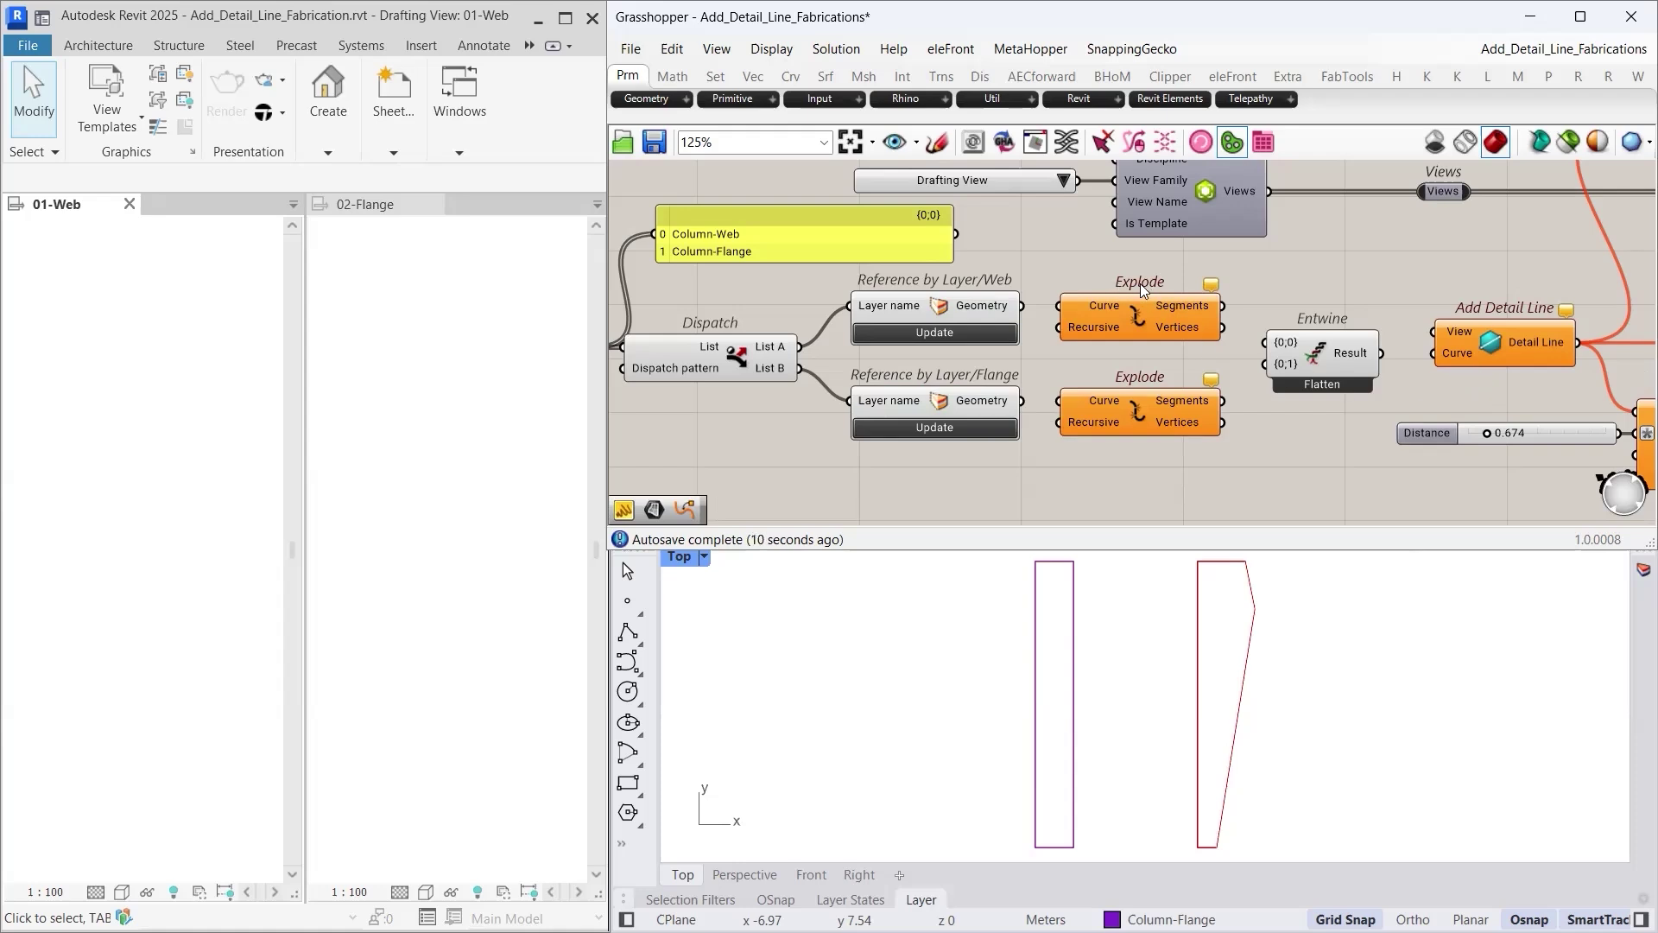
pyautogui.moveTo(1022, 305); pyautogui.dragTo(1059, 305)
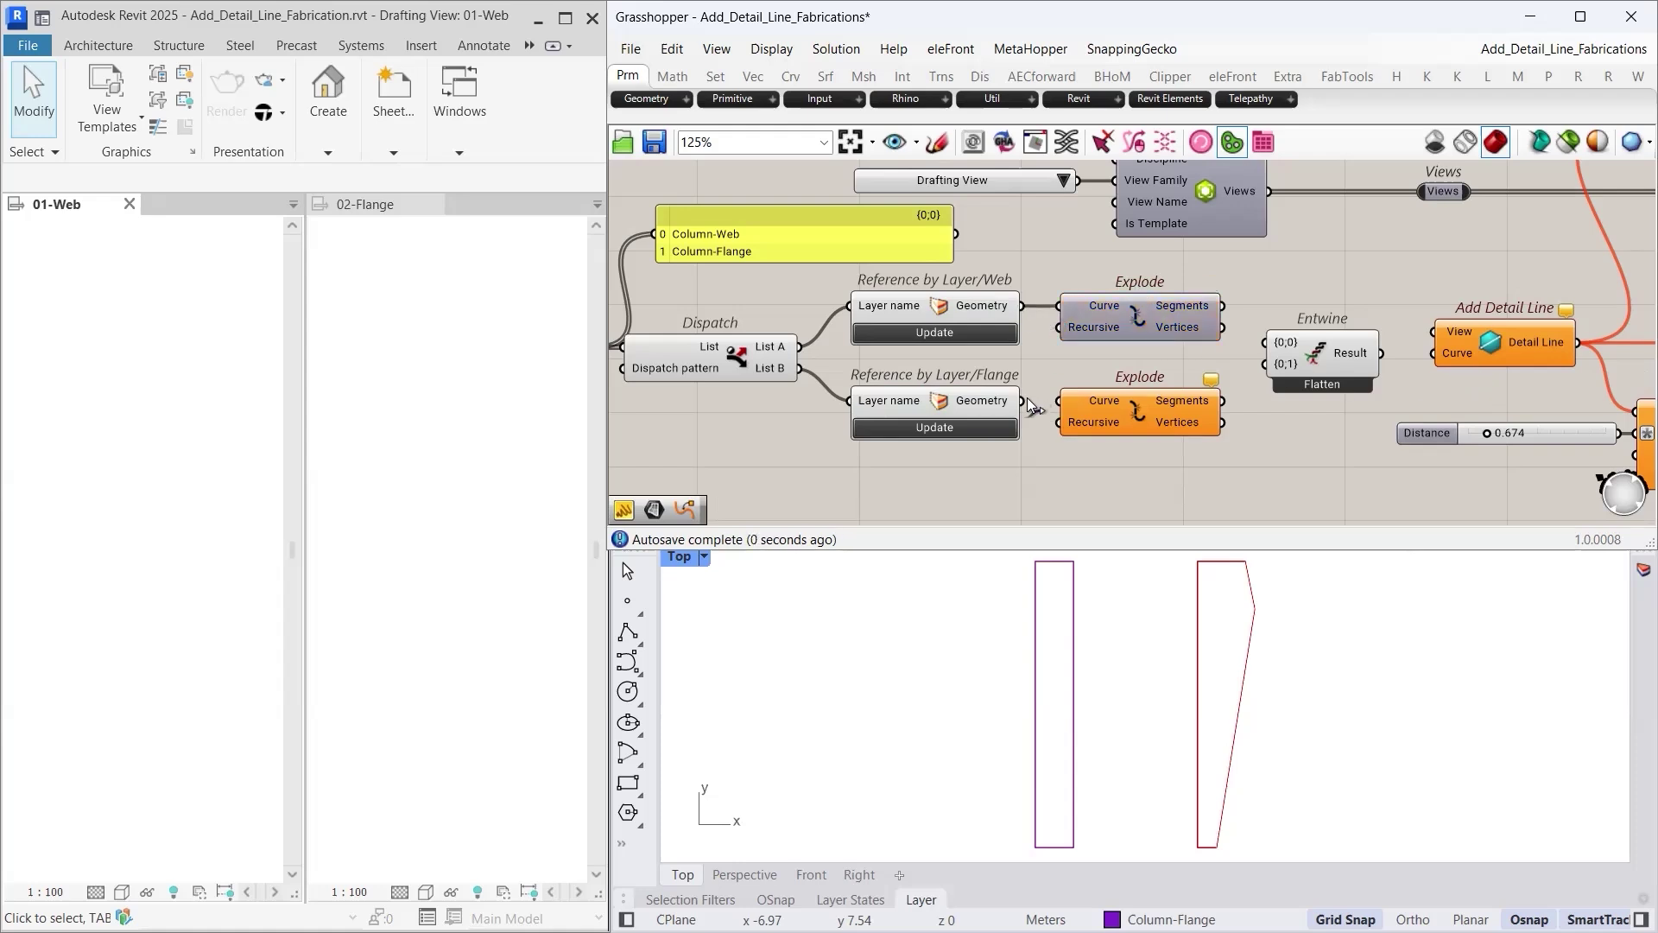
pyautogui.moveTo(1022, 400); pyautogui.dragTo(1059, 401)
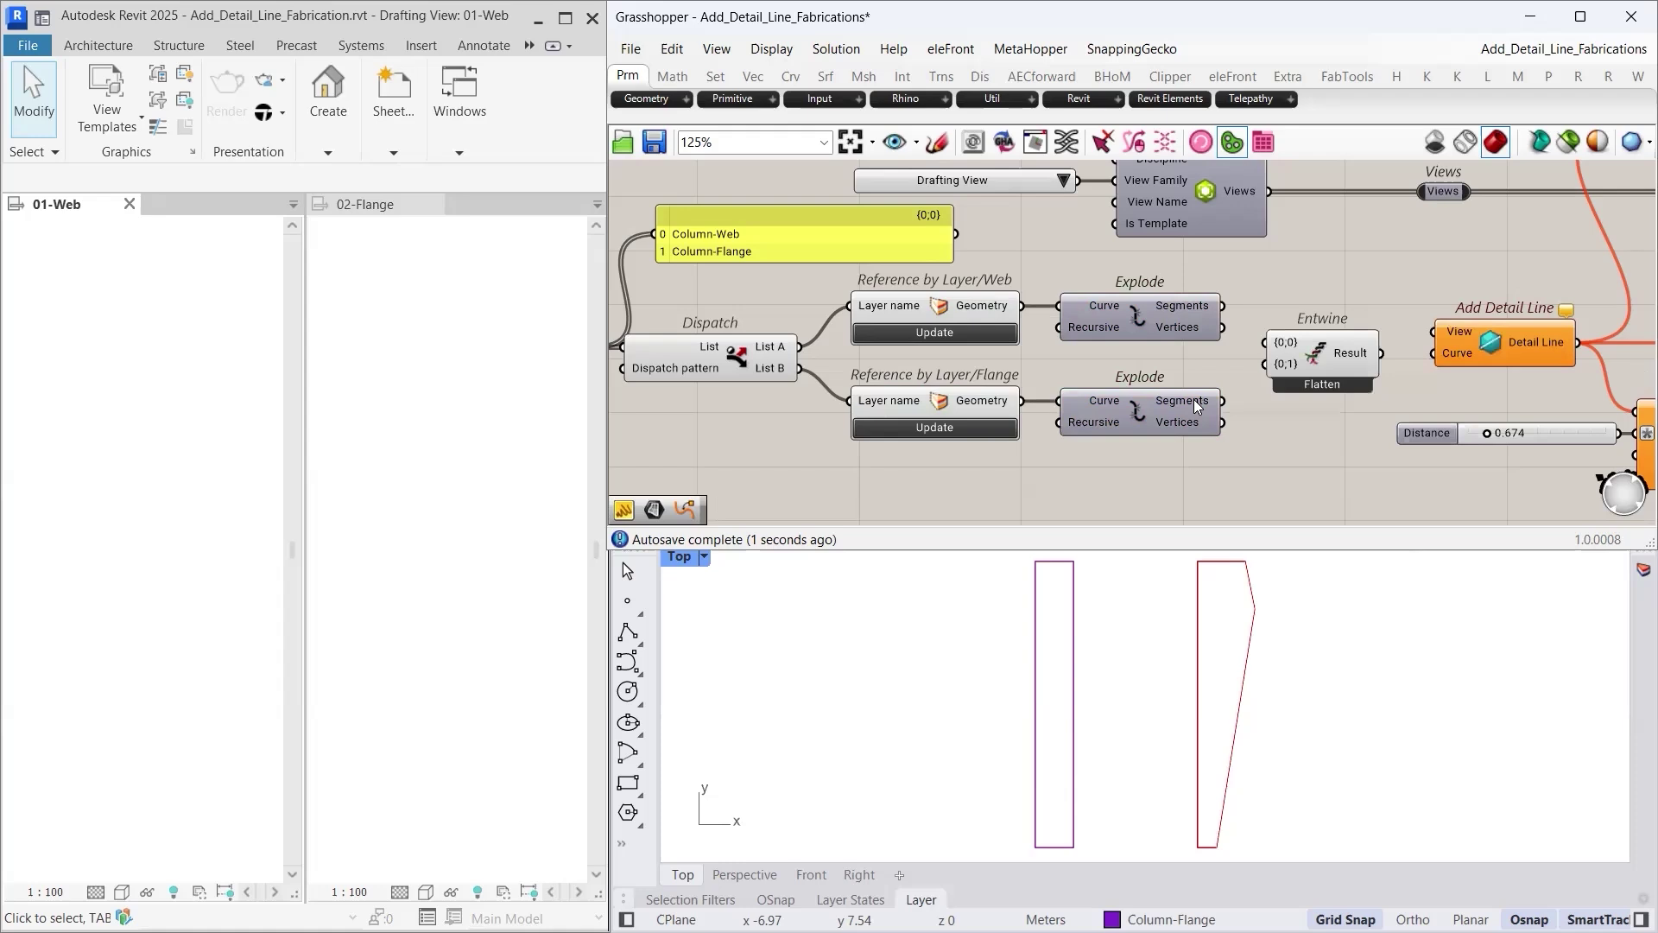
pyautogui.scroll(-1, 1185, 458)
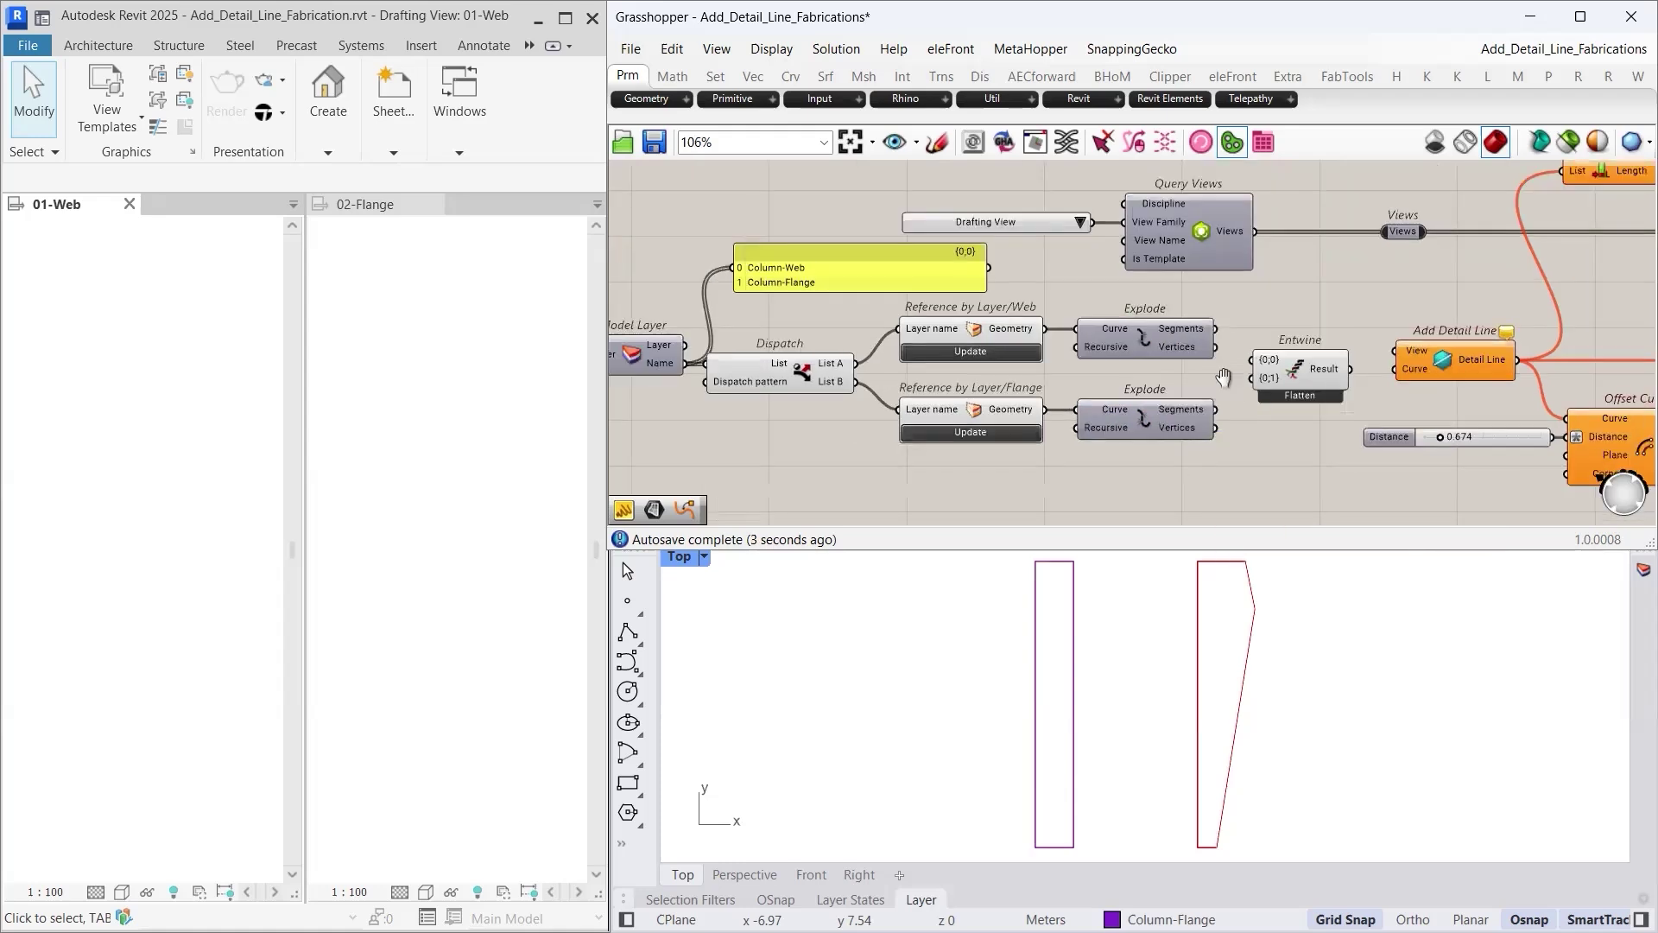
pyautogui.moveTo(1224, 377); pyautogui.dragTo(1055, 406, button='right')
pyautogui.scroll(1, 1085, 394)
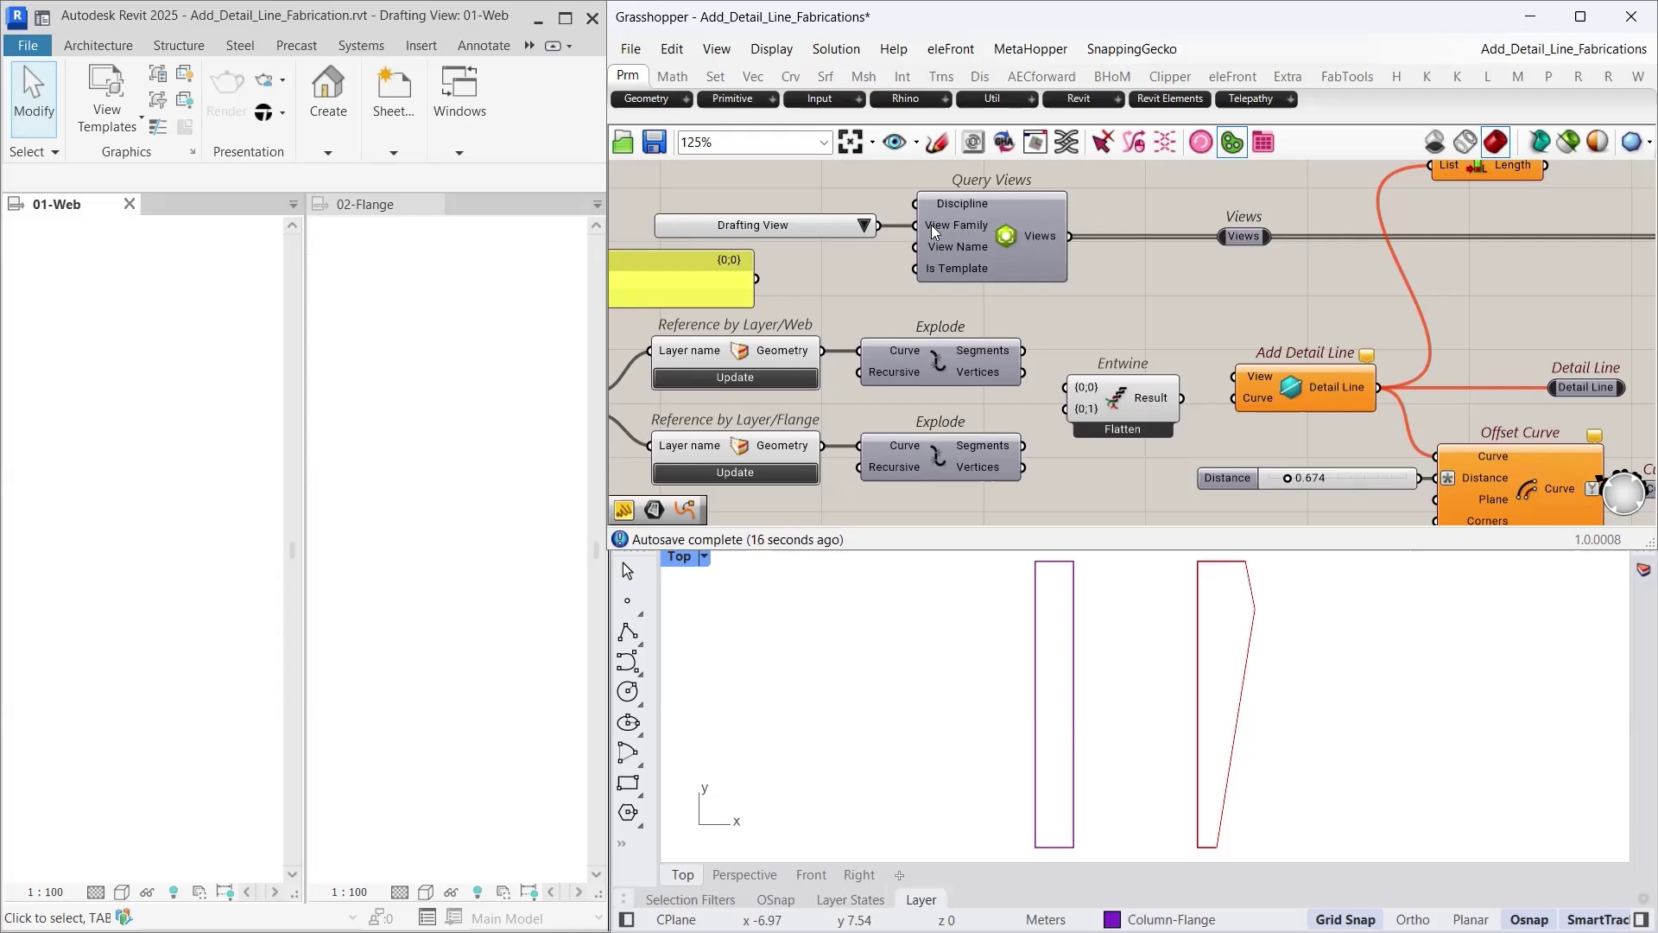
# - Merge the exploded segments in Entwine and feed them with views 01-Web and 02-Flange into Add Detail Line
pyautogui.moveTo(1043, 247)
pyautogui.moveTo(1072, 389); pyautogui.dragTo(1235, 397)
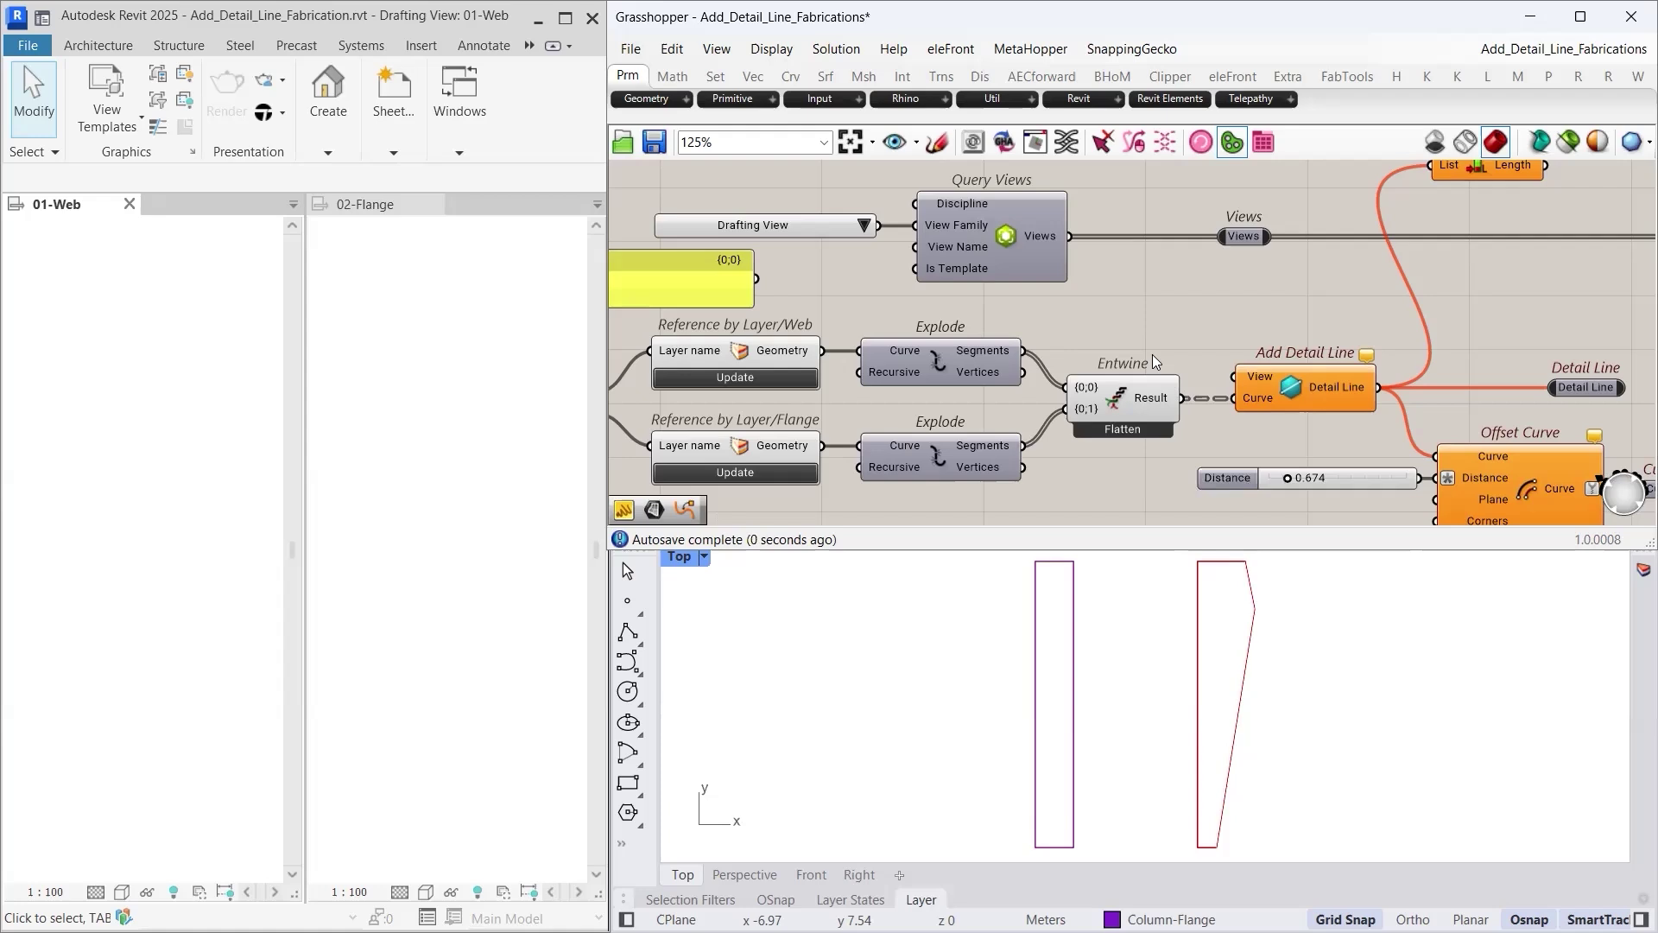
pyautogui.moveTo(1071, 236); pyautogui.dragTo(1233, 377)
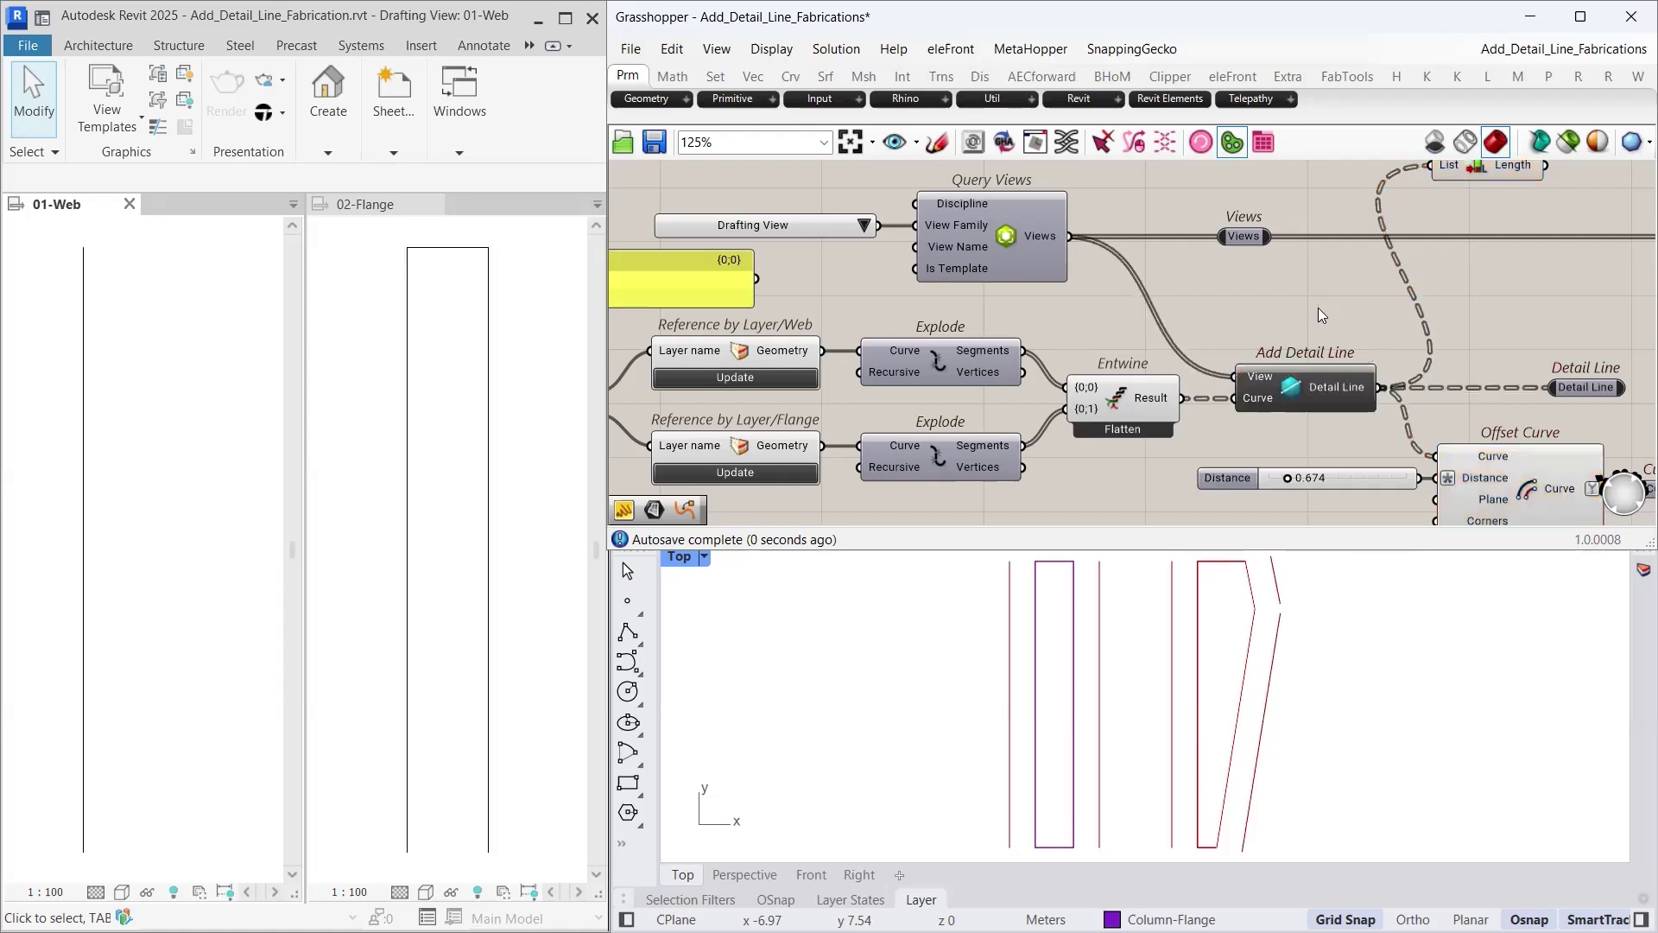
pyautogui.moveTo(1318, 307); pyautogui.dragTo(1216, 302, button='right')
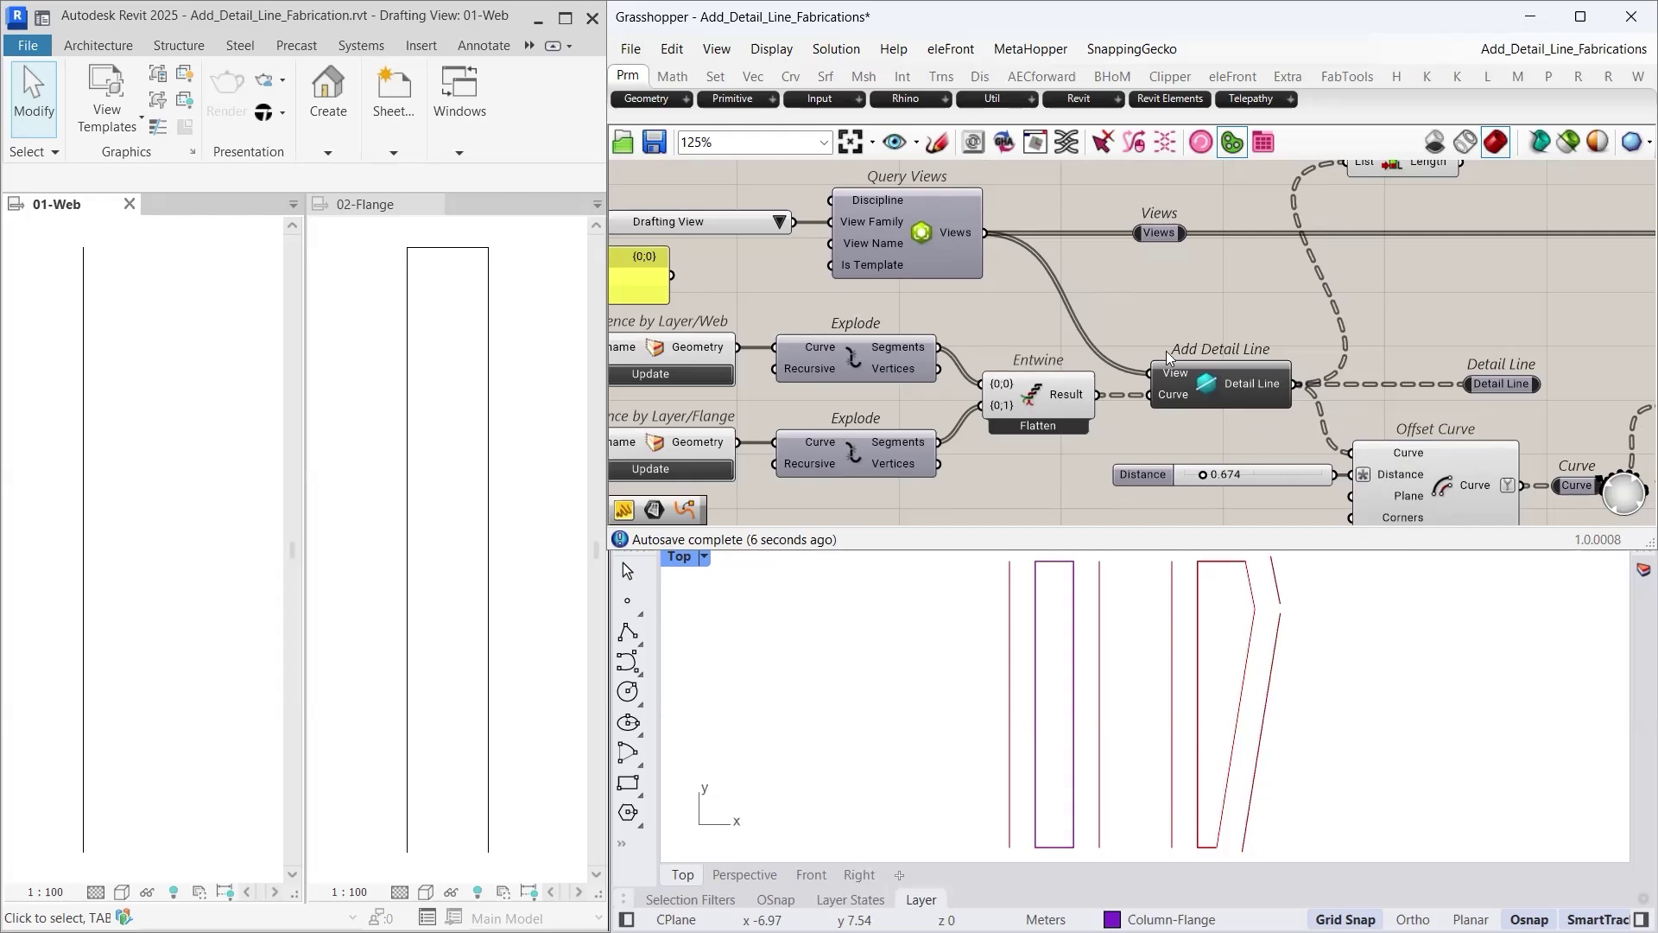
pyautogui.moveTo(1172, 399)
# - Graft Add Detail Line's View input so 01-Web draws the web outline and 02-Flange the flange
pyautogui.rightClick(1165, 376)
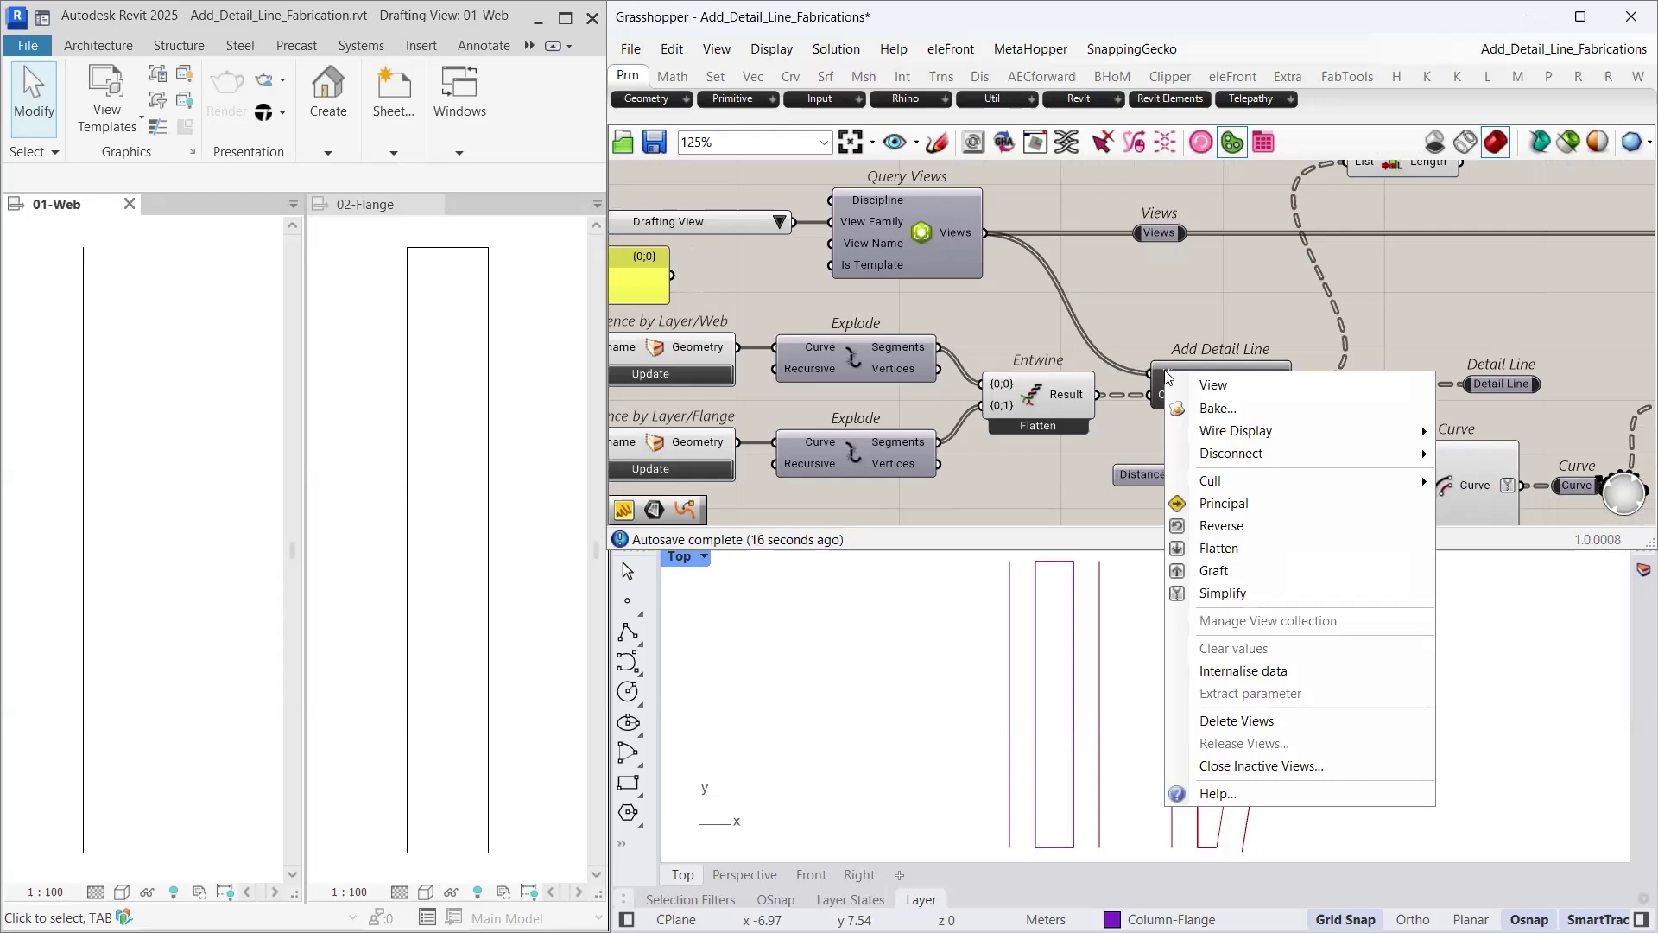
pyautogui.click(1213, 569)
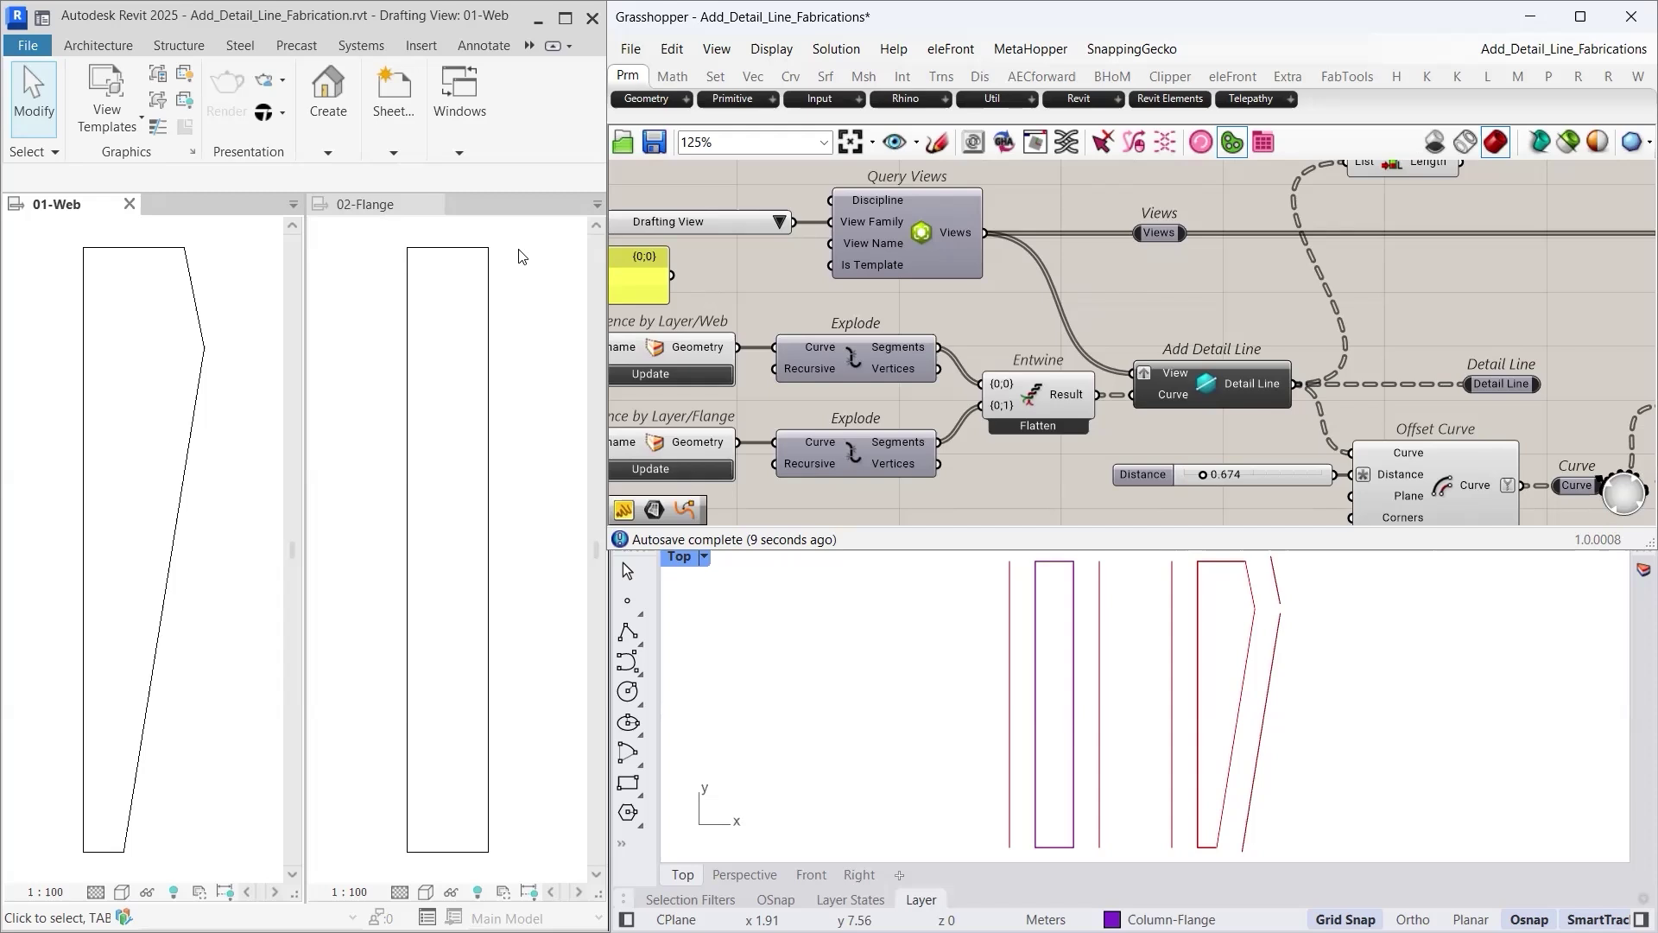
pyautogui.scroll(-1, 1194, 330)
# - Connect the drafting views to Add Aligned Dimension's View and the new detail lines to its References
pyautogui.moveTo(1190, 326); pyautogui.dragTo(812, 345, button='right')
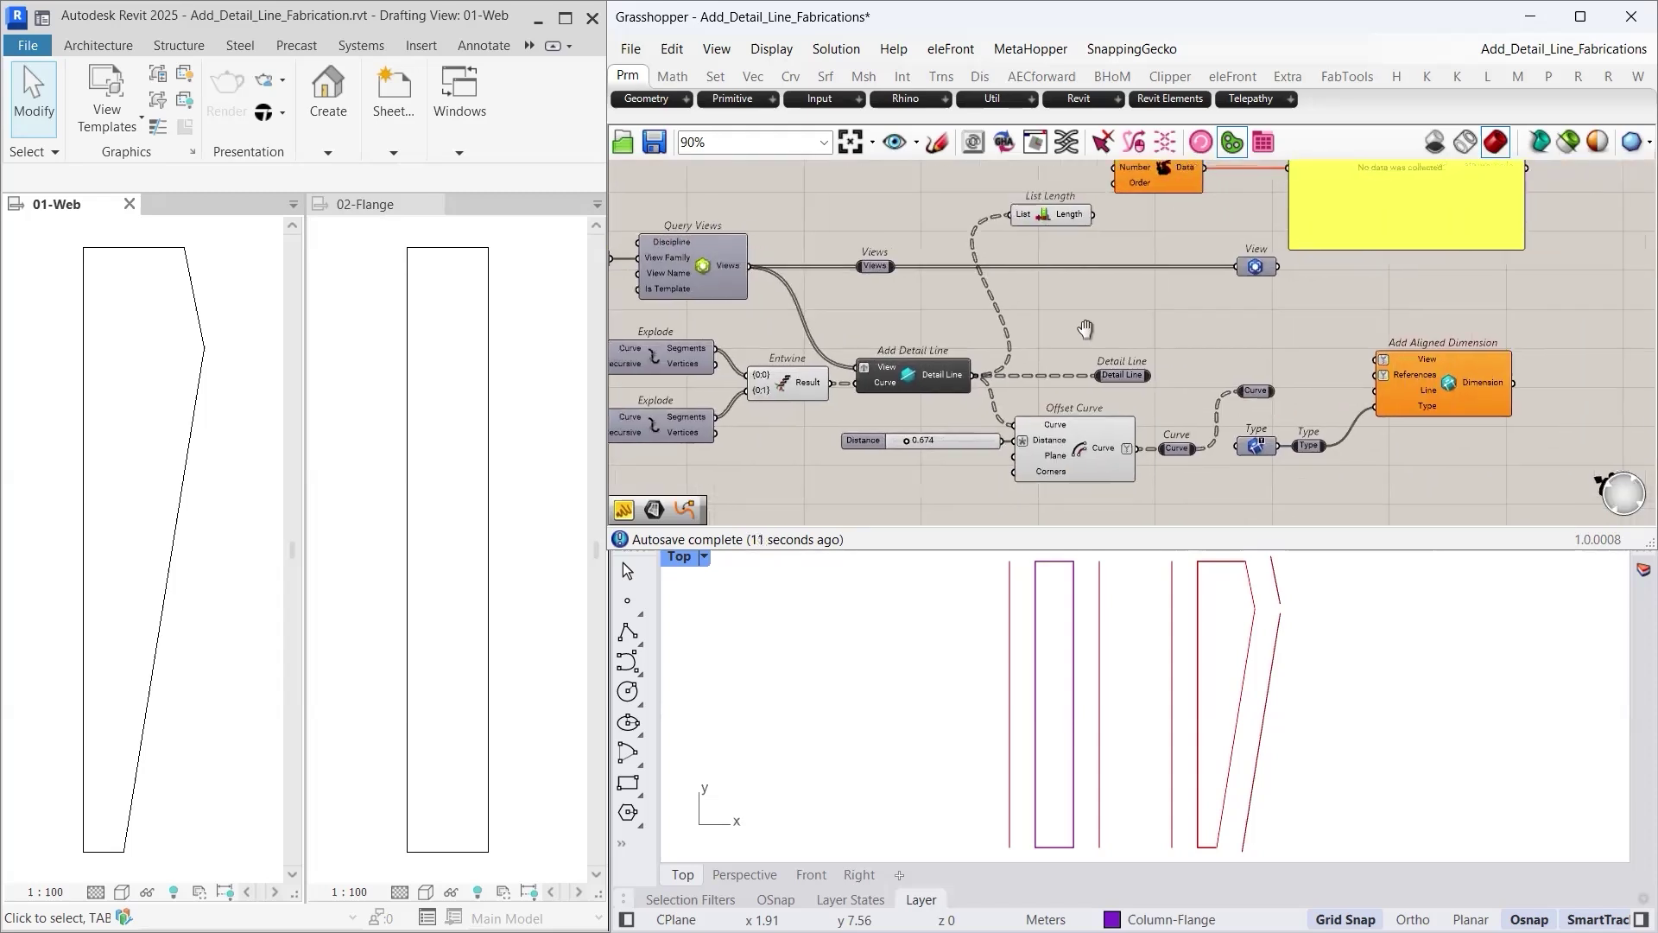
pyautogui.moveTo(1187, 325); pyautogui.dragTo(1153, 329, button='right')
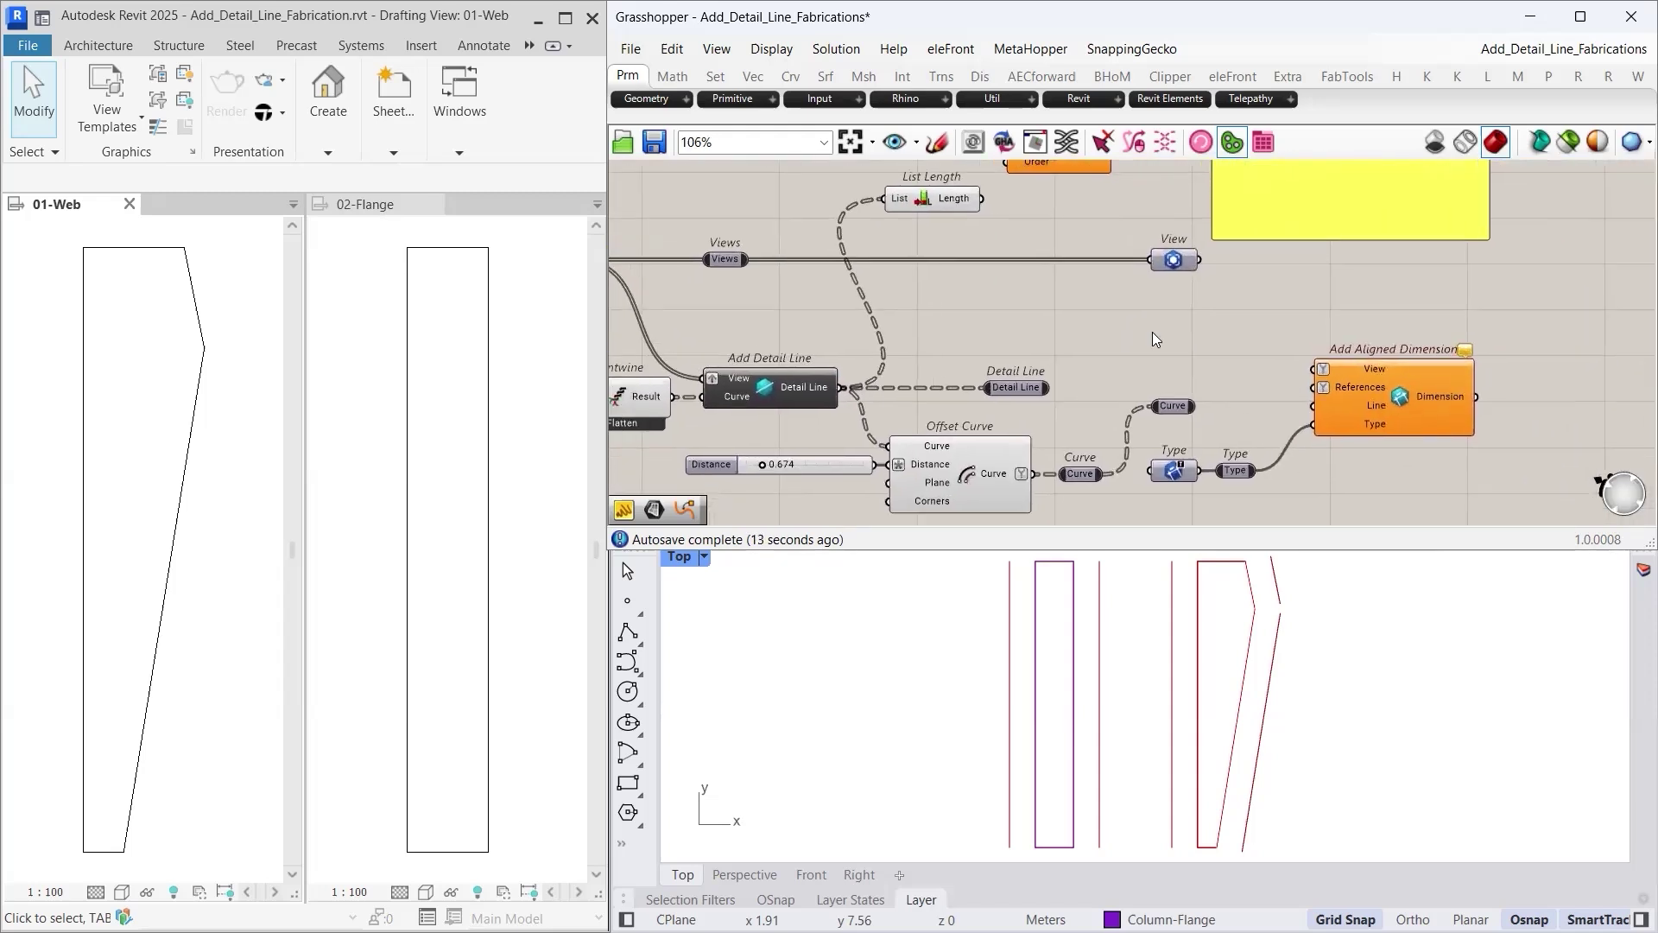
pyautogui.moveTo(1201, 259); pyautogui.dragTo(1314, 369)
pyautogui.moveTo(1052, 388); pyautogui.dragTo(1313, 406)
pyautogui.moveTo(1406, 445); pyautogui.dragTo(1202, 439, button='right')
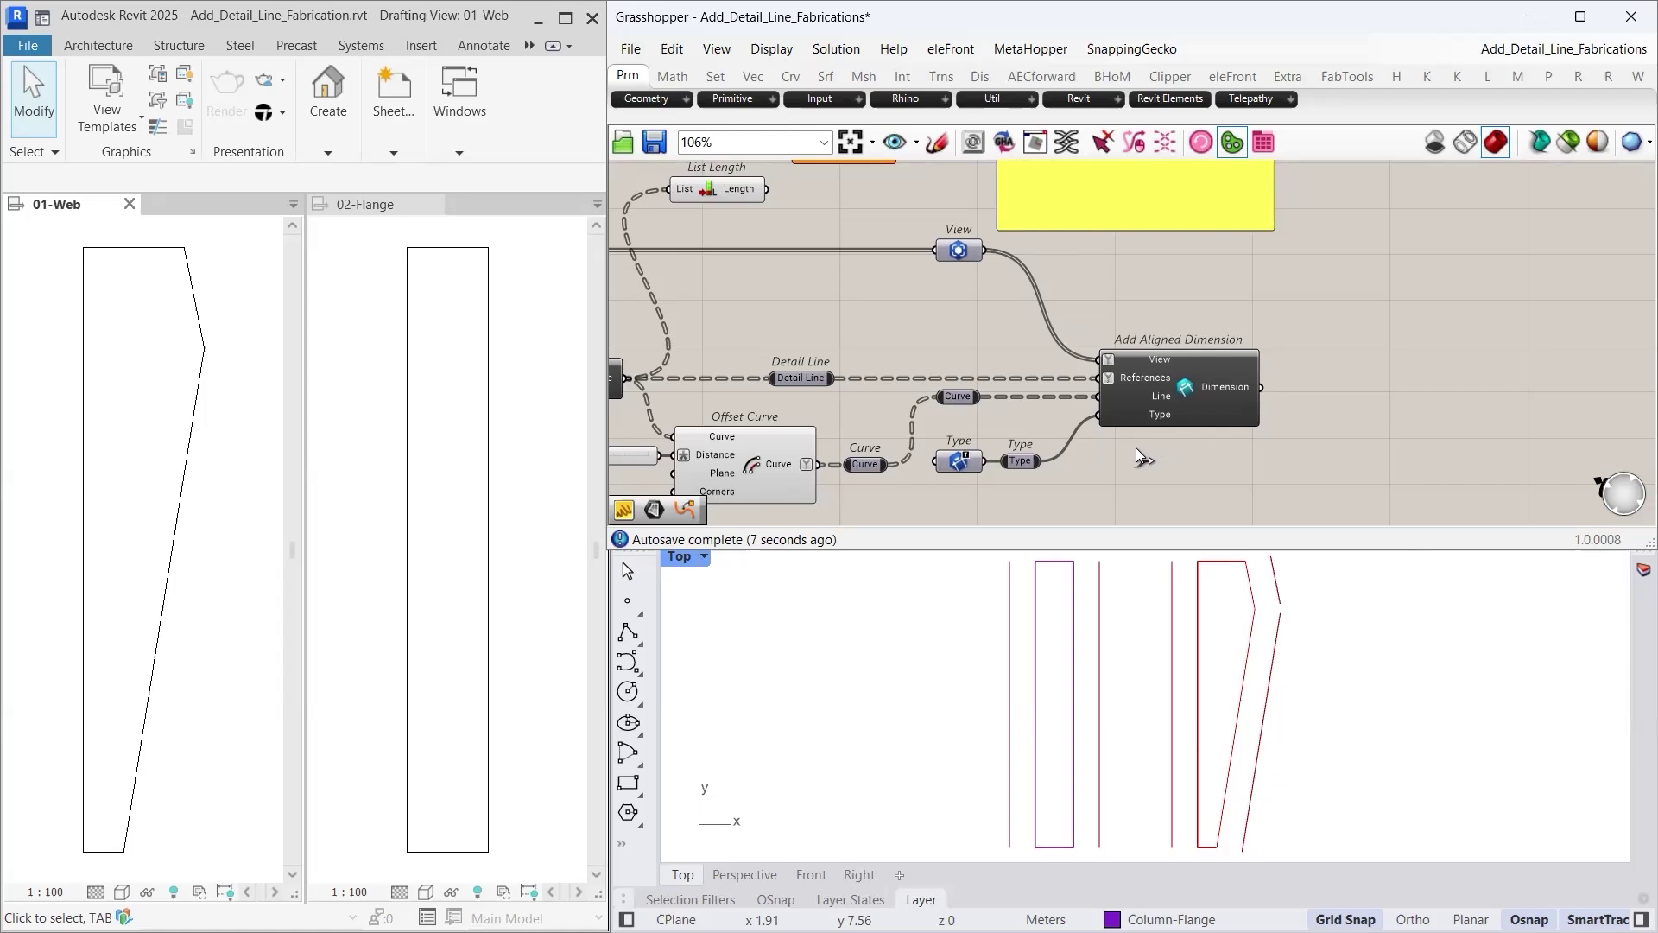
pyautogui.moveTo(1126, 395)
# - Graft the References input of Add Aligned Dimension so each detail line gets its own branch
pyautogui.rightClick(1136, 376)
pyautogui.click(1157, 576)
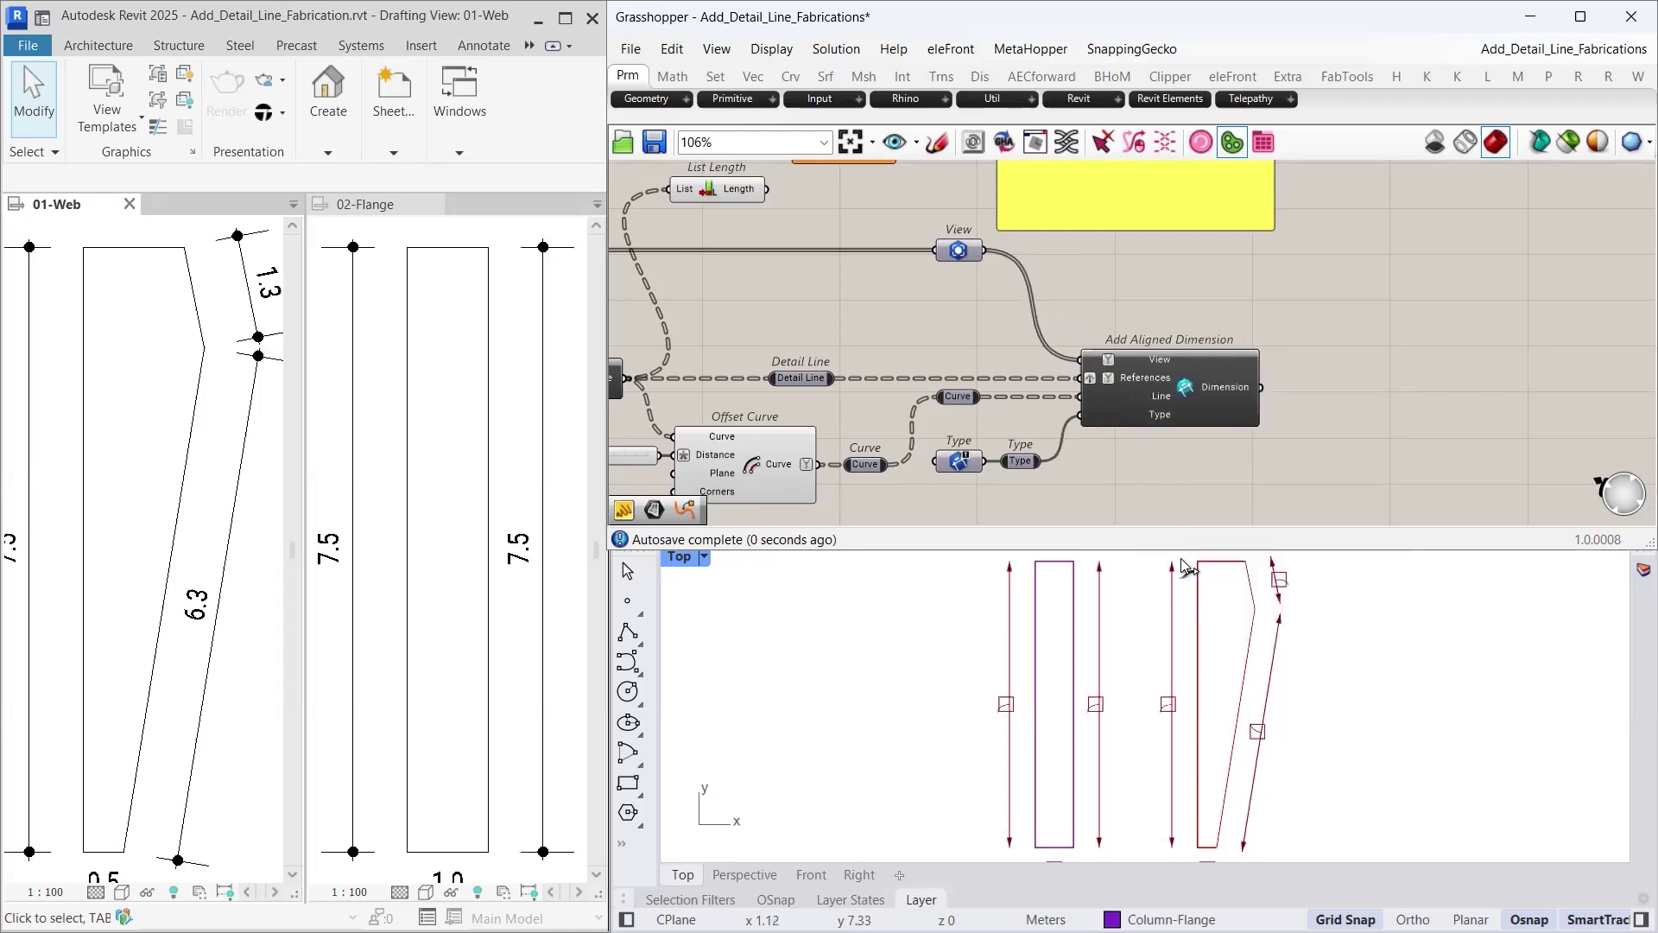
pyautogui.moveTo(1136, 452); pyautogui.dragTo(1197, 457, button='right')
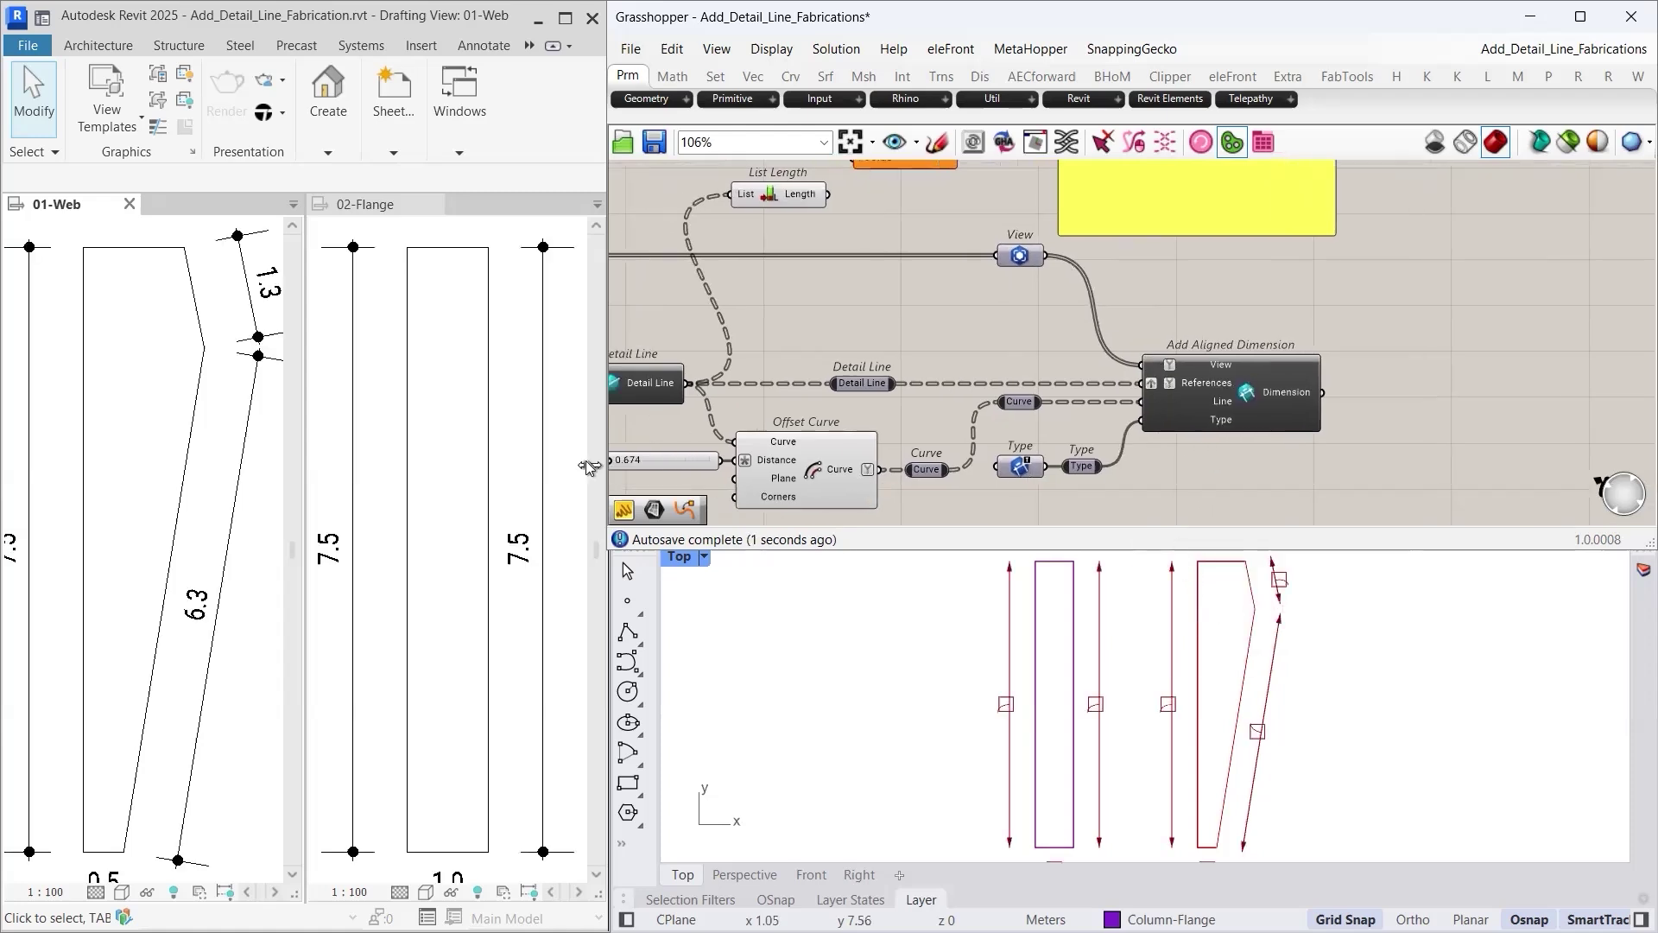
# - Zoom the 01-Web and 02-Flange drafting views to fit their dimensioned outlines
pyautogui.middleClick(166, 469)
pyautogui.middleClick(166, 469)
pyautogui.middleClick(386, 449)
pyautogui.middleClick(385, 449)
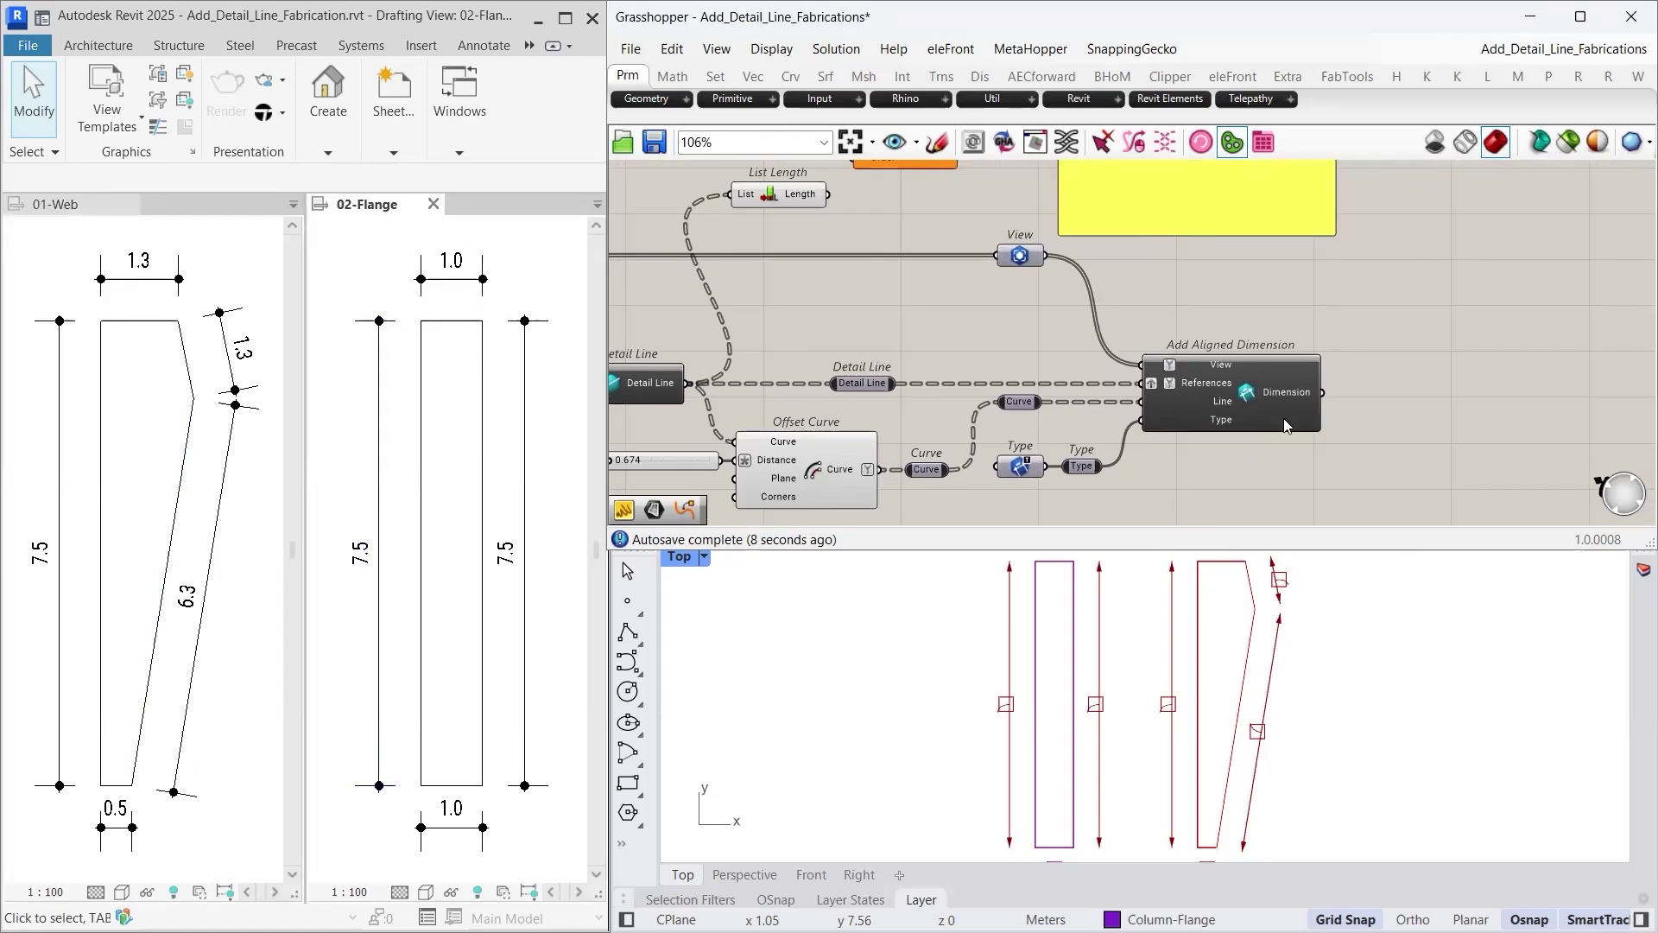
pyautogui.scroll(2, 1334, 441)
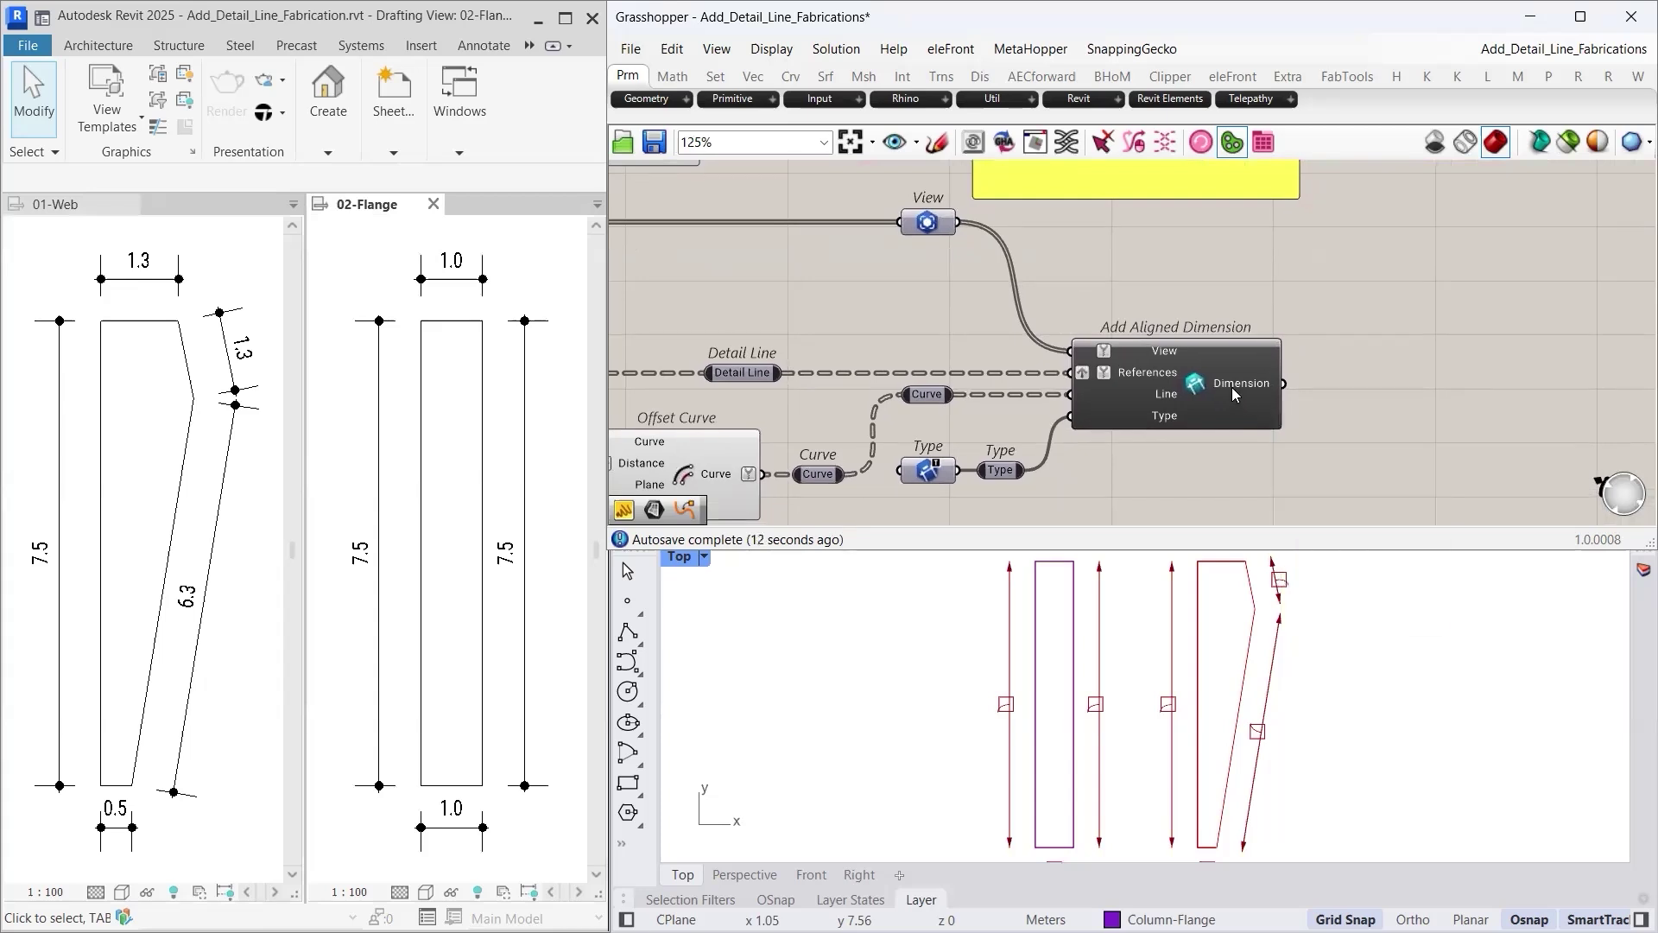
pyautogui.moveTo(1253, 395)
pyautogui.moveTo(1084, 354)
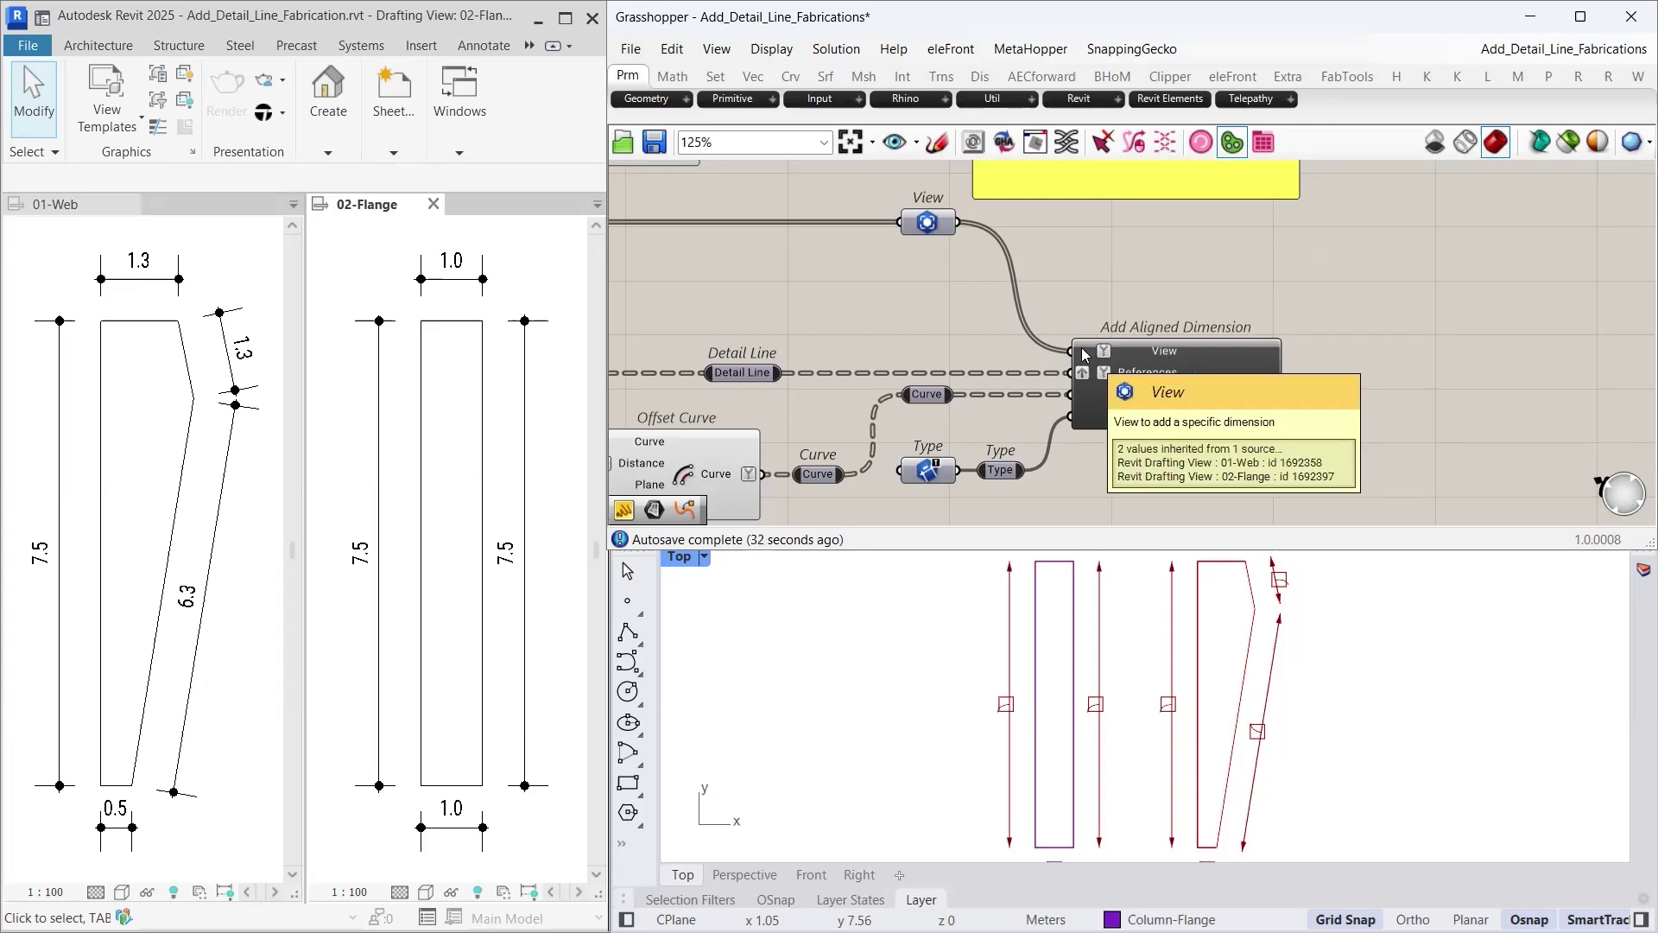
# - Simplify Add Aligned Dimension's View input so 01-Web and 02-Flange both carry dimensions again
pyautogui.rightClick(1084, 353)
pyautogui.click(1126, 524)
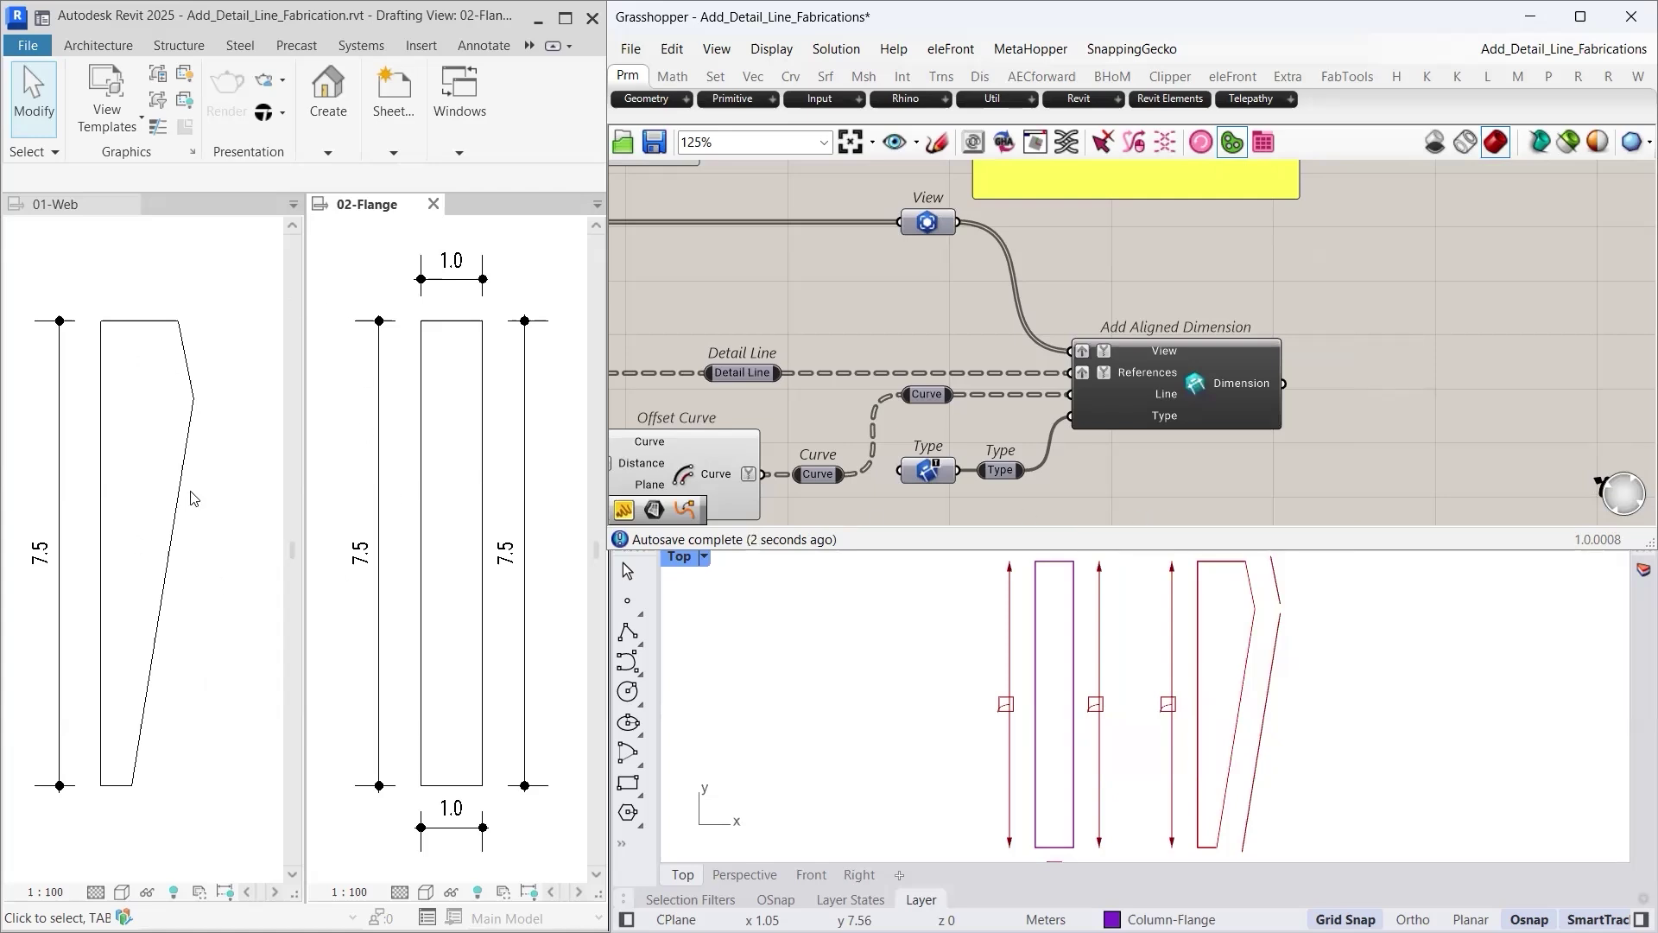
pyautogui.rightClick(1090, 359)
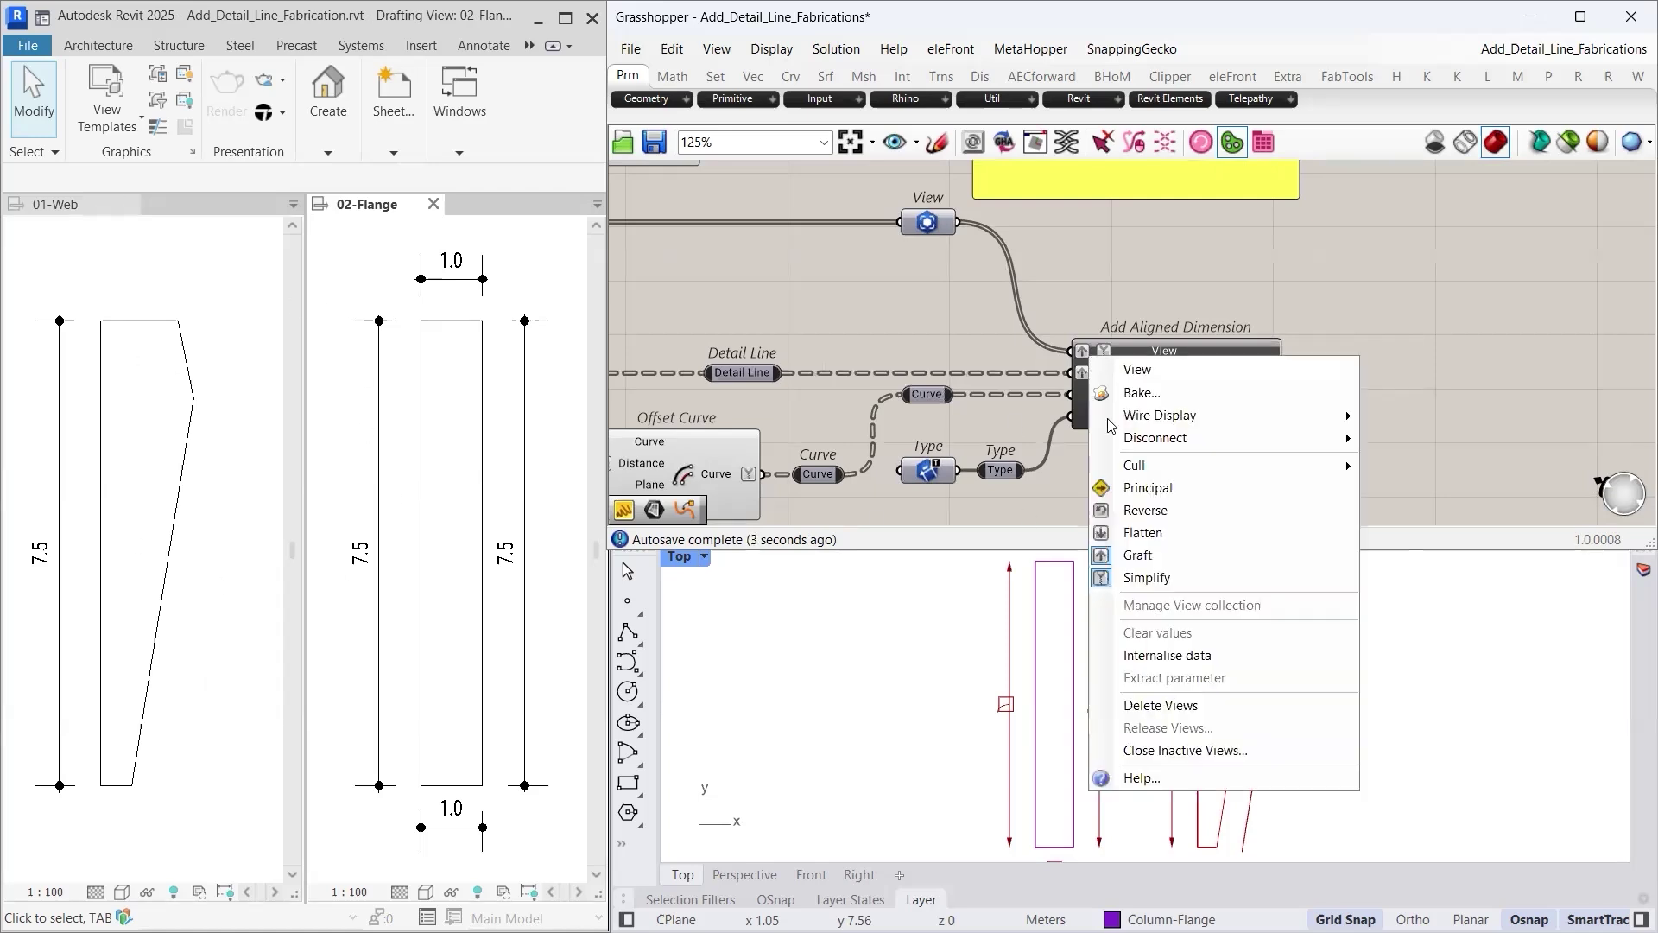
pyautogui.click(1125, 550)
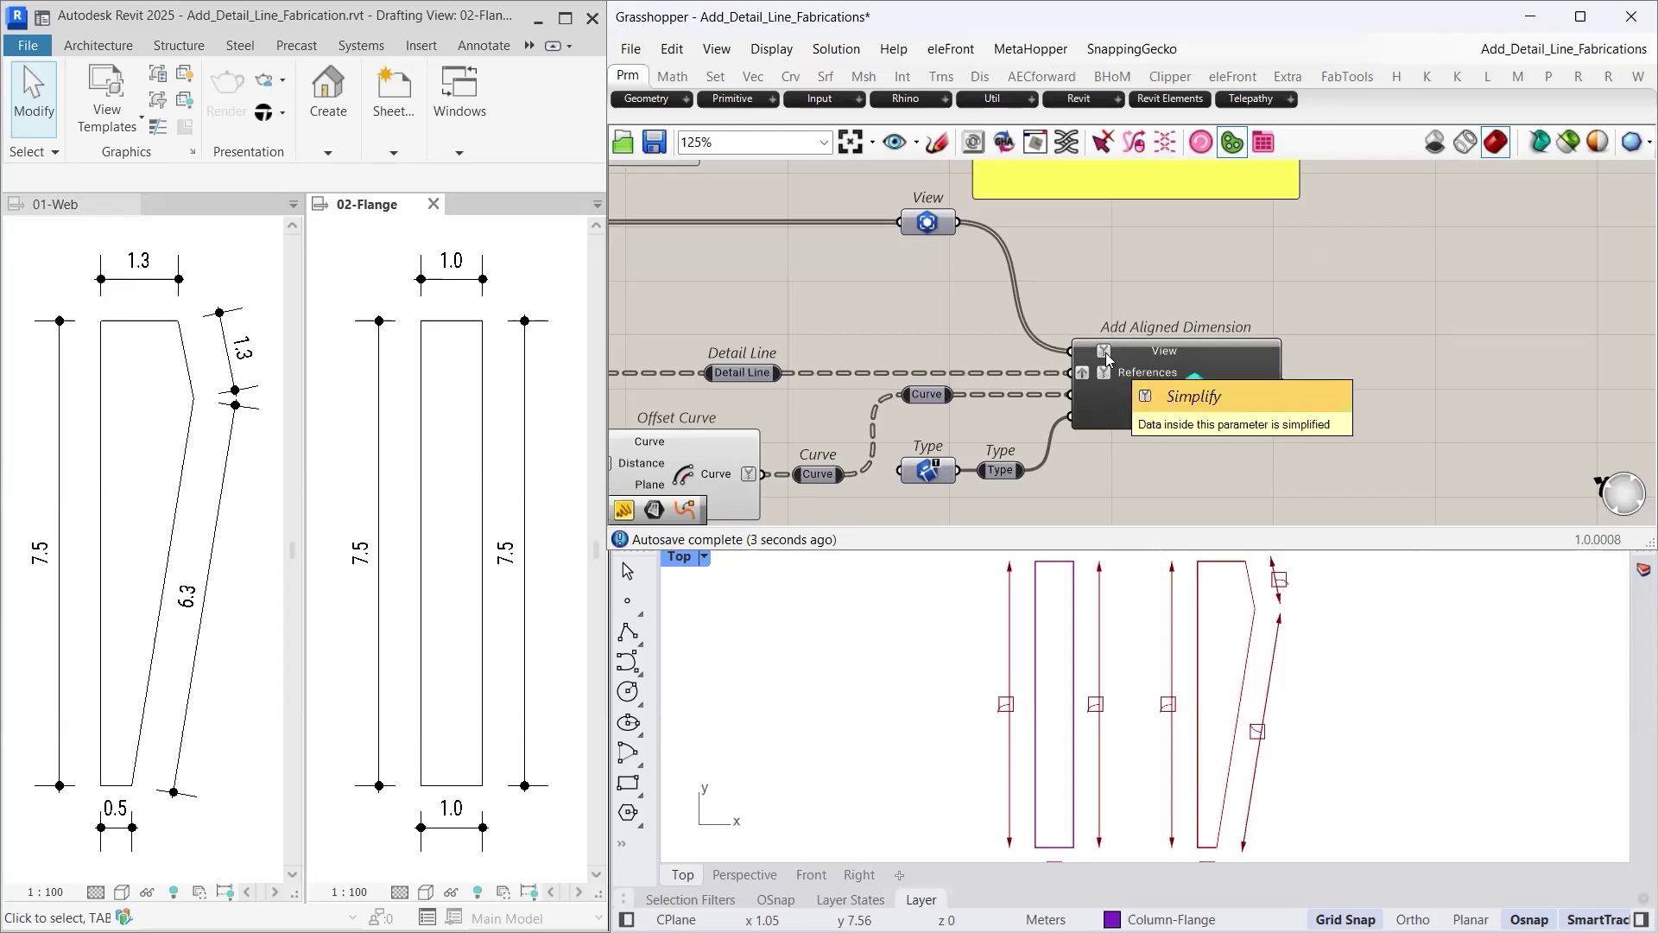
pyautogui.moveTo(1082, 364)
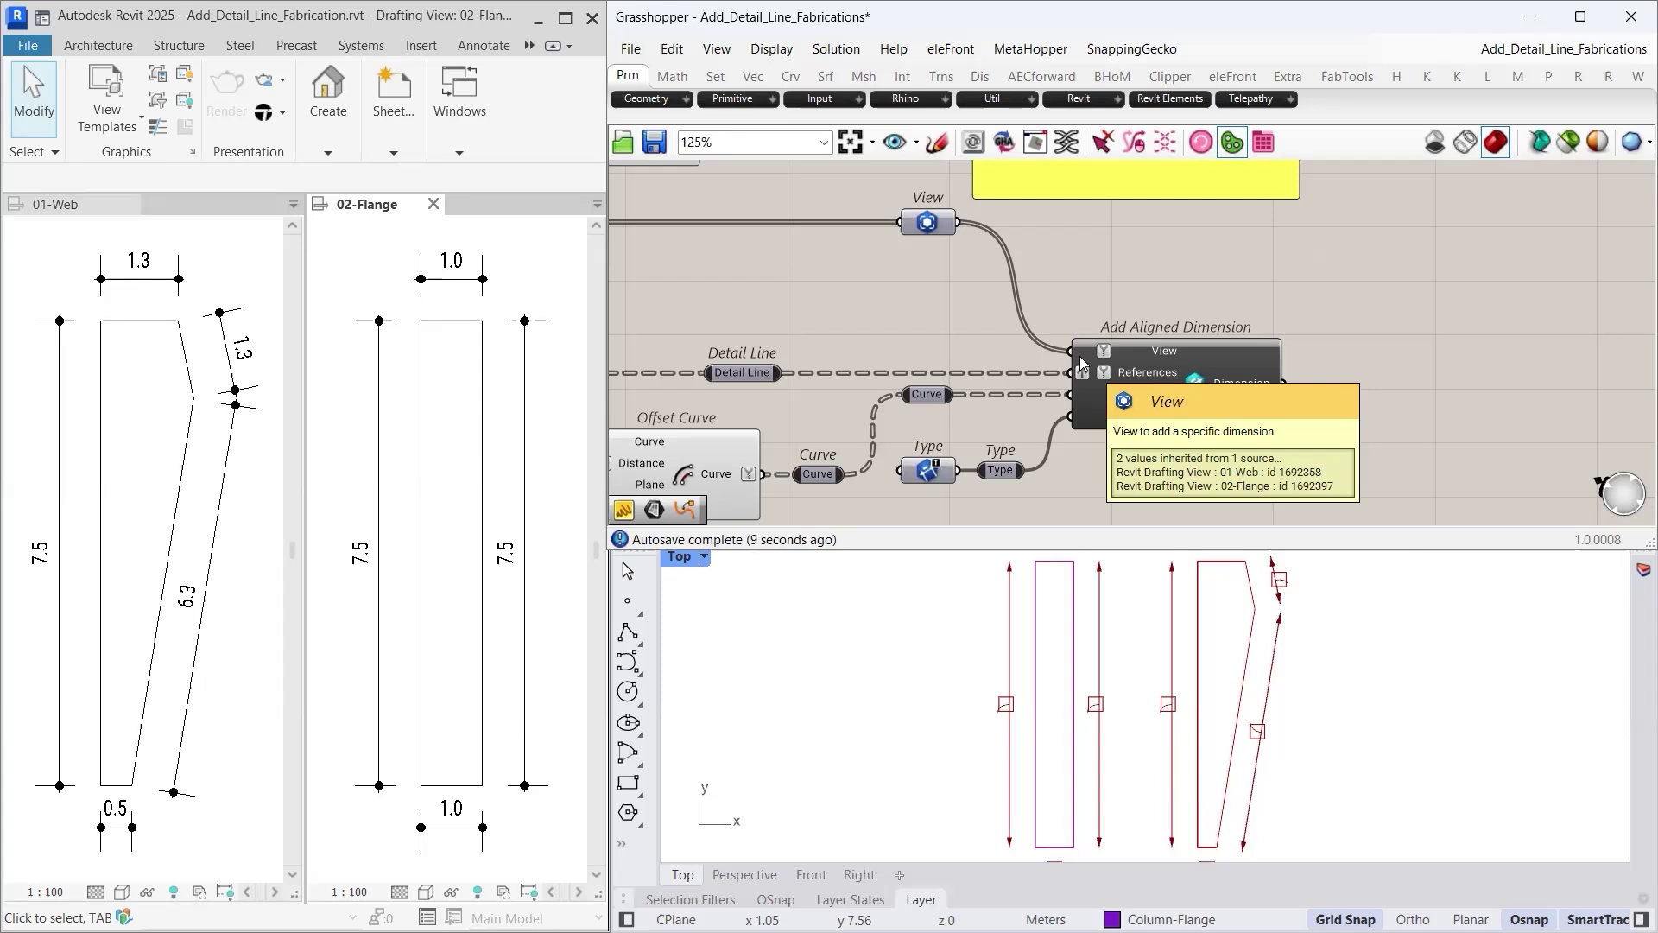
pyautogui.scroll(-2, 1082, 363)
# - Duplicate each grafted view by its detail line count: 01-Web five times, 02-Flange four
pyautogui.moveTo(906, 270); pyautogui.dragTo(1198, 398, button='right')
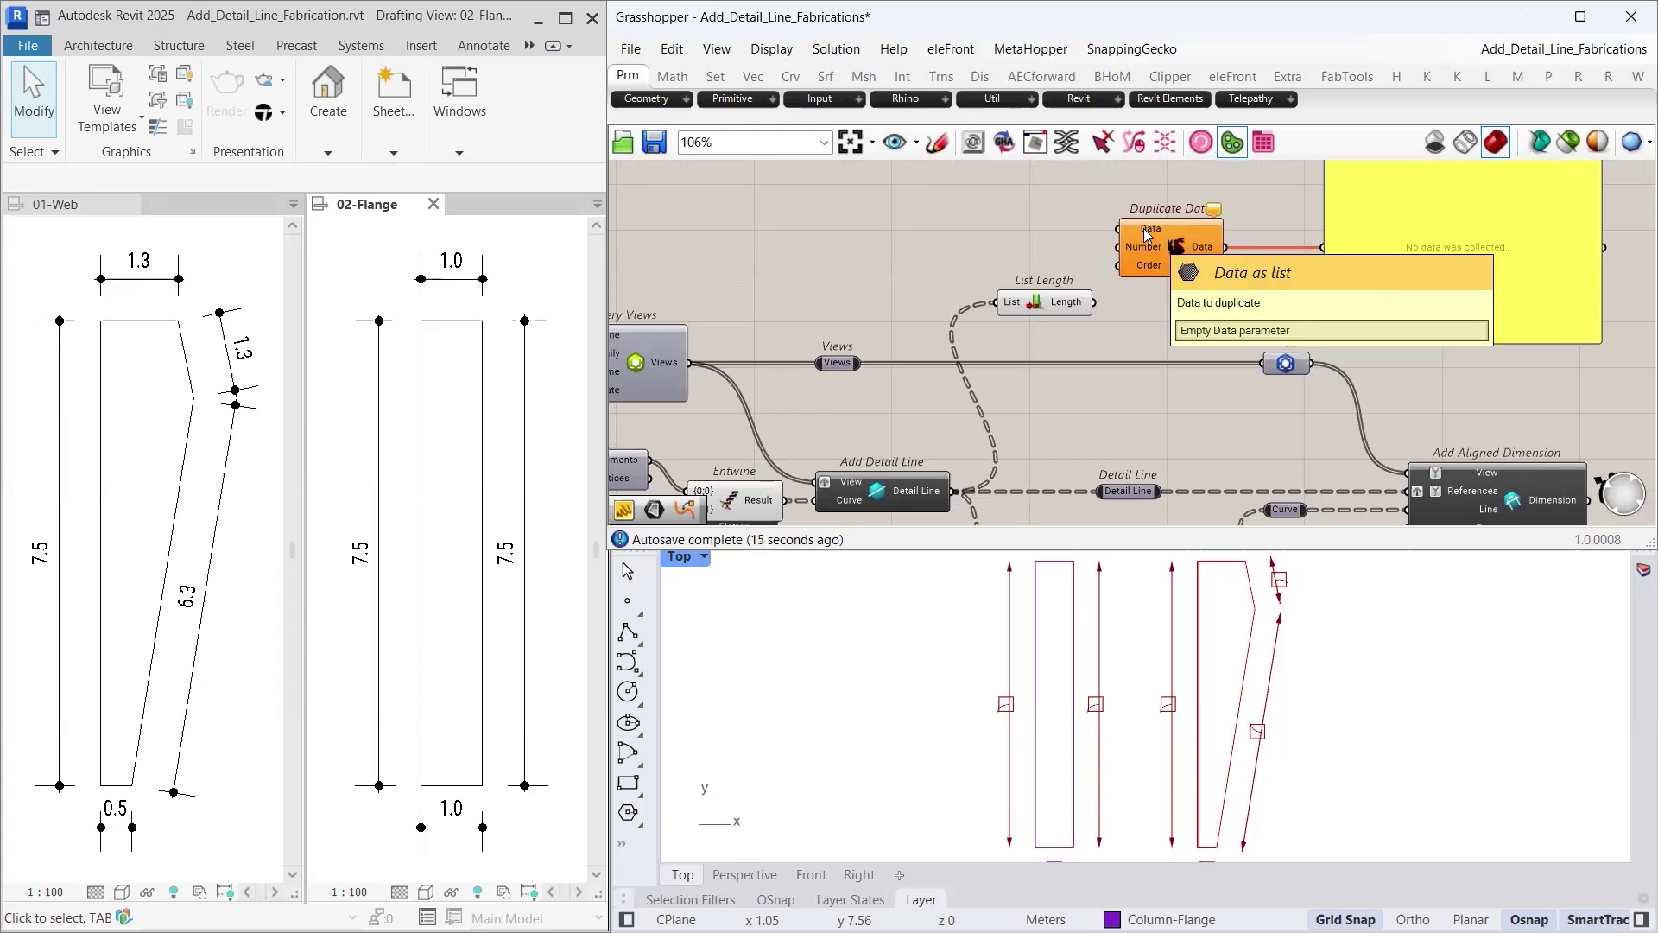
pyautogui.moveTo(861, 363); pyautogui.dragTo(1116, 230)
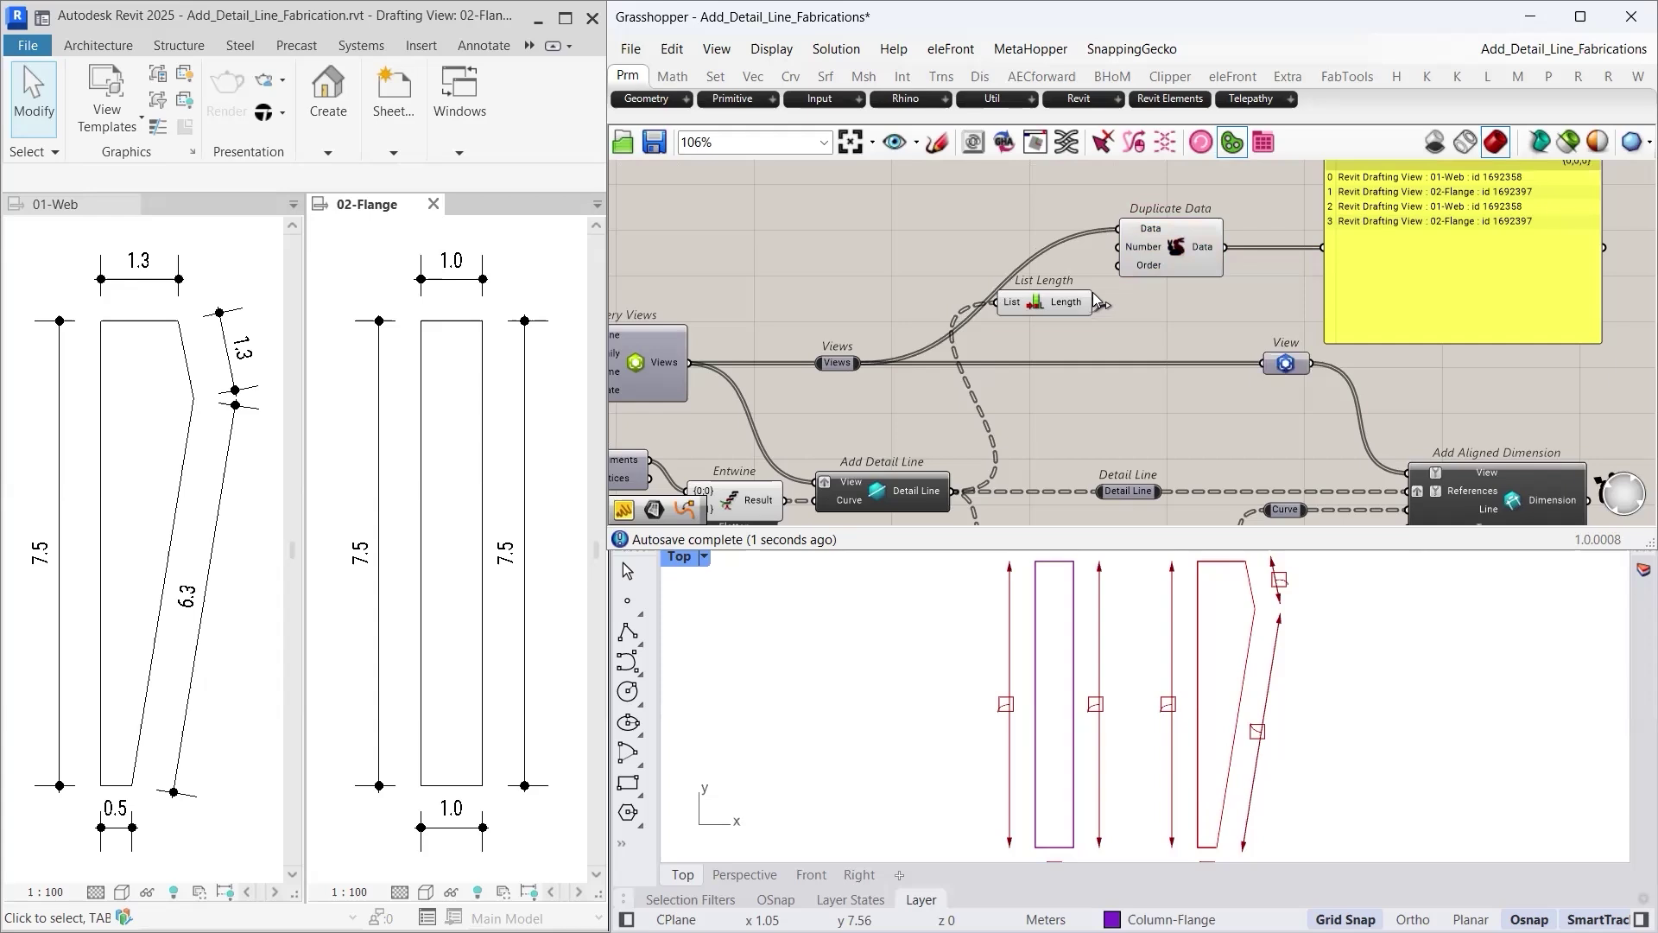
pyautogui.moveTo(1094, 302); pyautogui.dragTo(1108, 257)
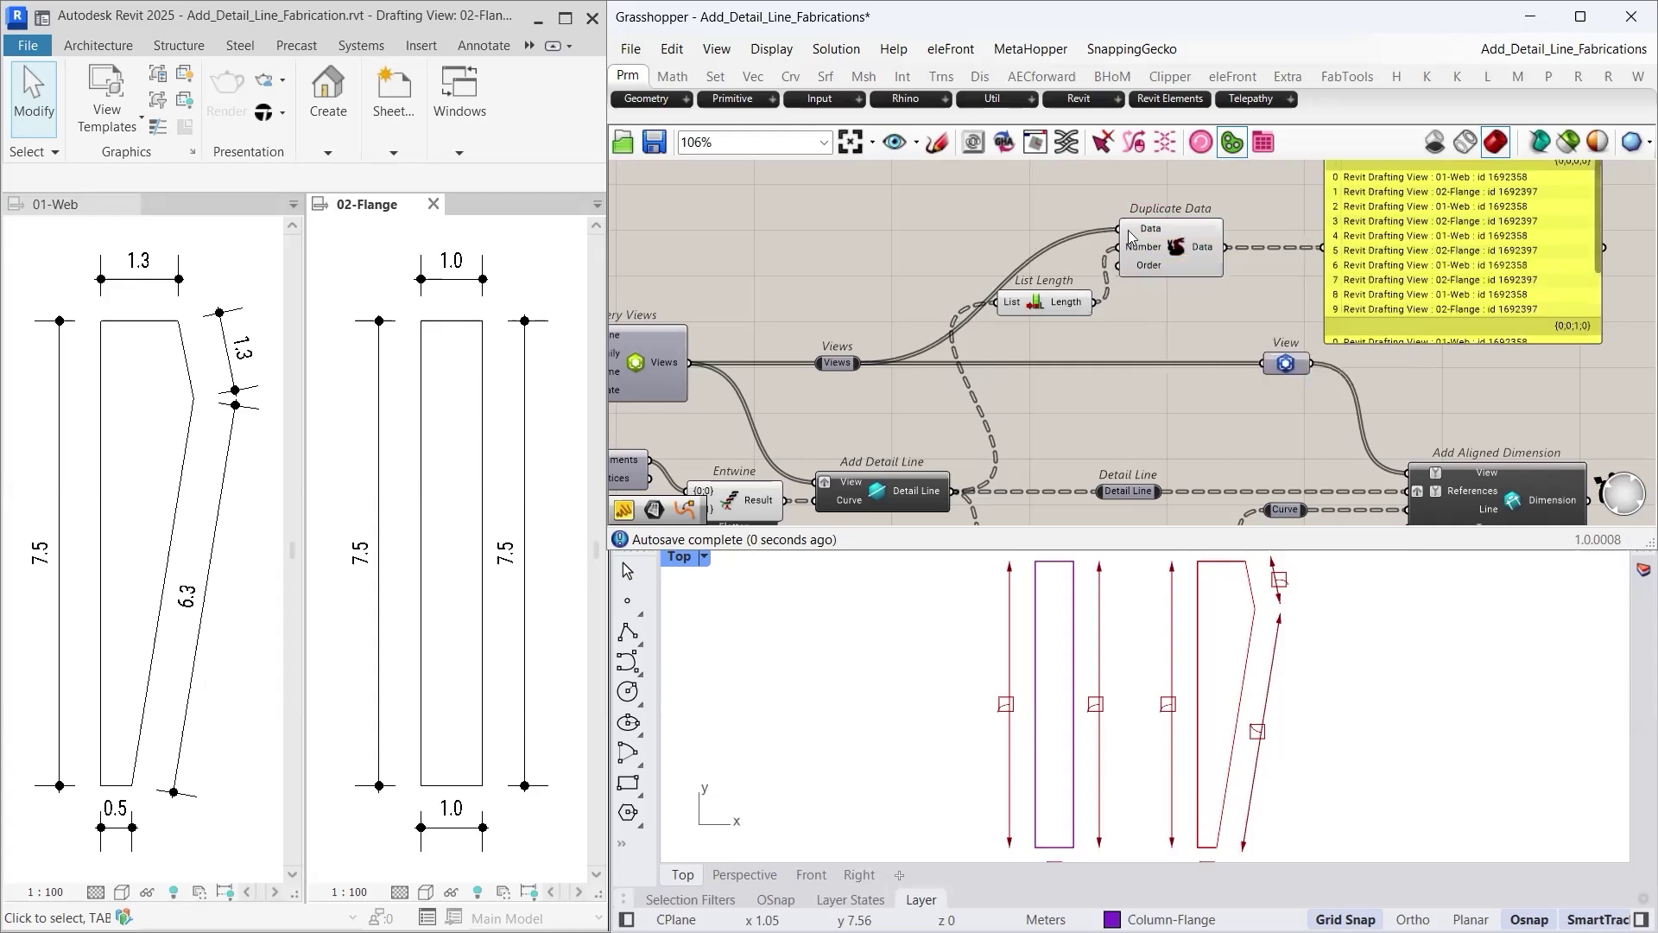
pyautogui.rightClick(1129, 235)
pyautogui.click(1192, 407)
pyautogui.moveTo(1360, 291); pyautogui.dragTo(1125, 363, button='right')
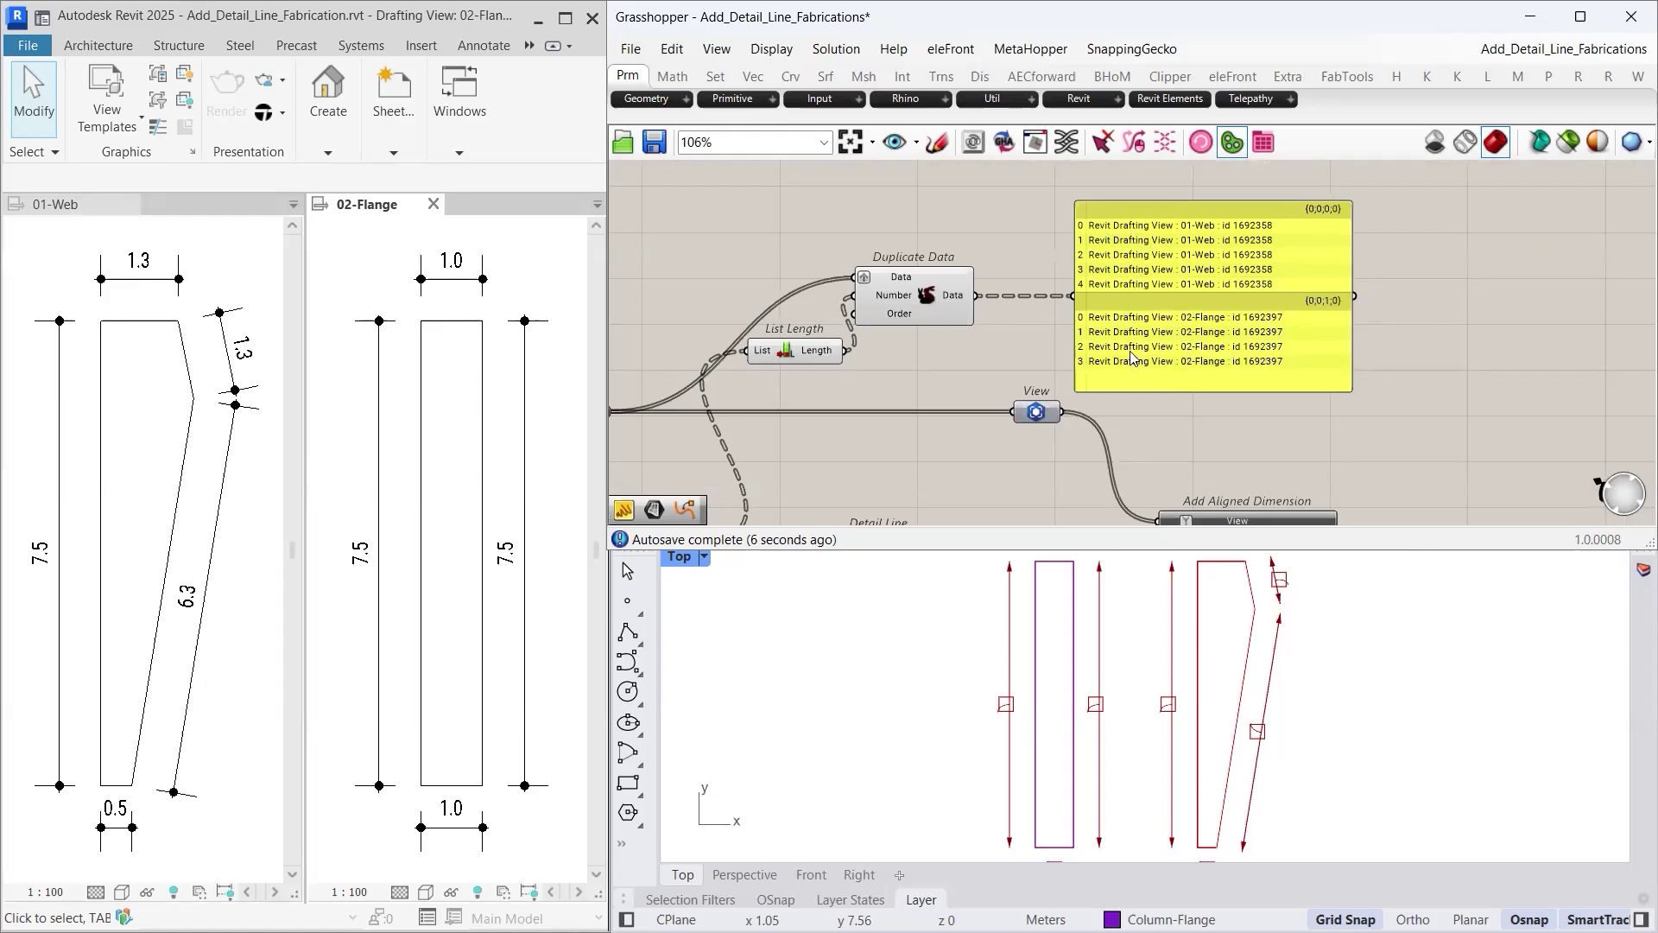
pyautogui.moveTo(1019, 372); pyautogui.dragTo(1051, 318, button='right')
# - Graft the duplicated views output and feed it into the View parameter of Add Aligned Dimension
pyautogui.rightClick(1005, 253)
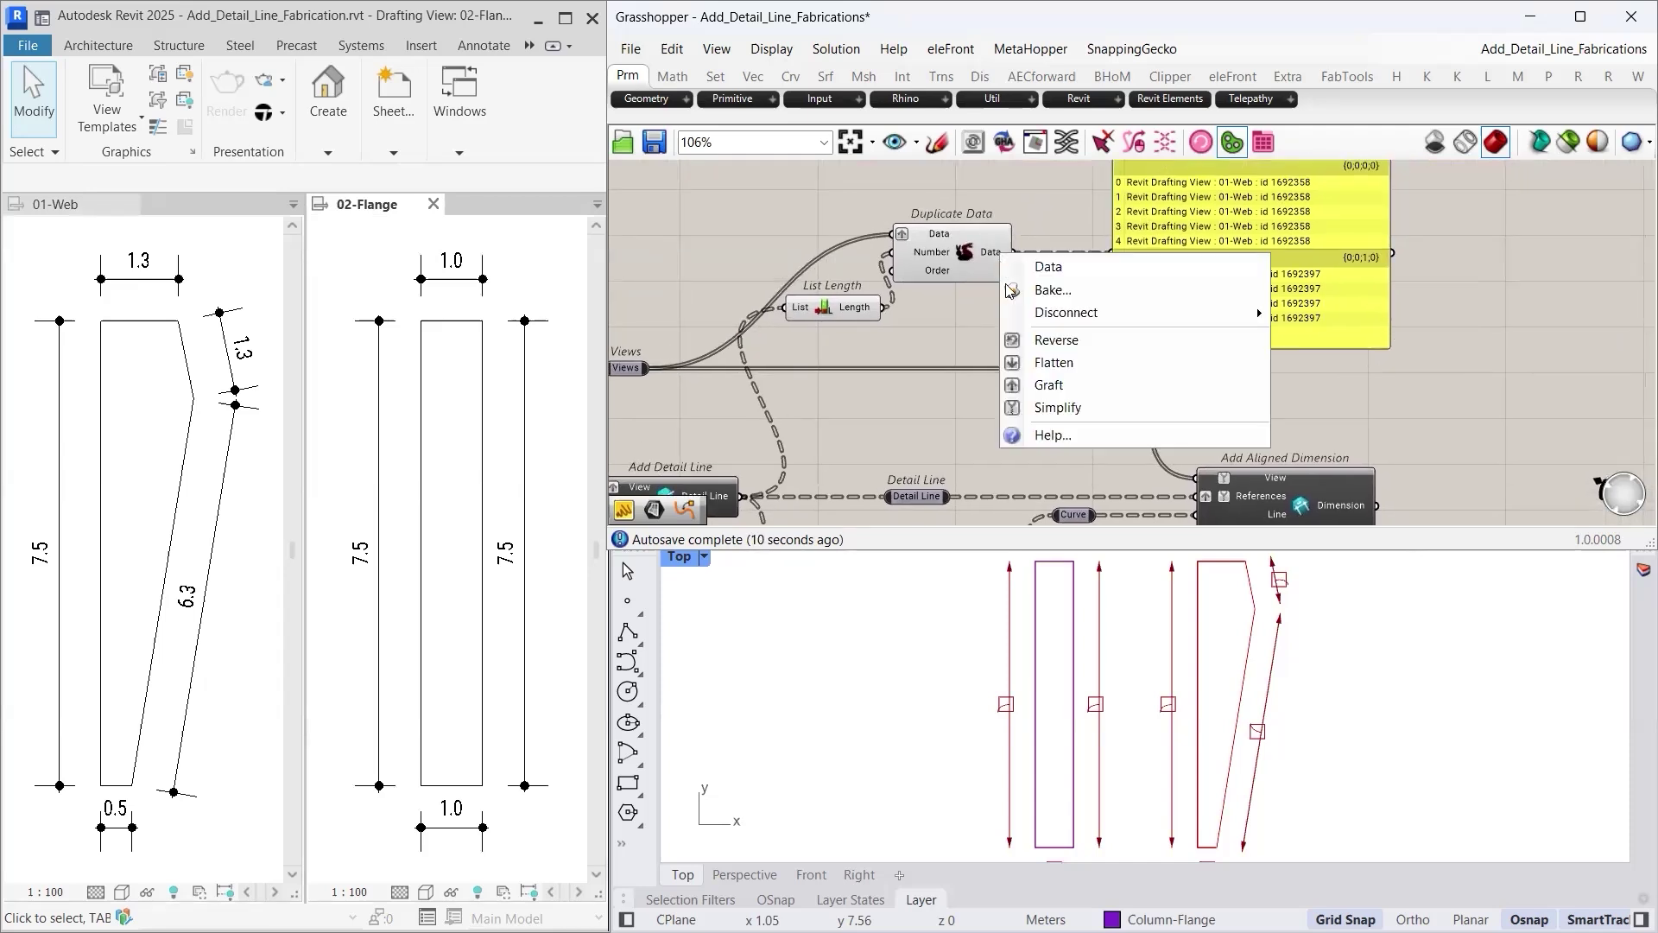
pyautogui.click(1047, 385)
pyautogui.moveTo(1000, 265); pyautogui.dragTo(945, 244, button='right')
pyautogui.moveTo(943, 241)
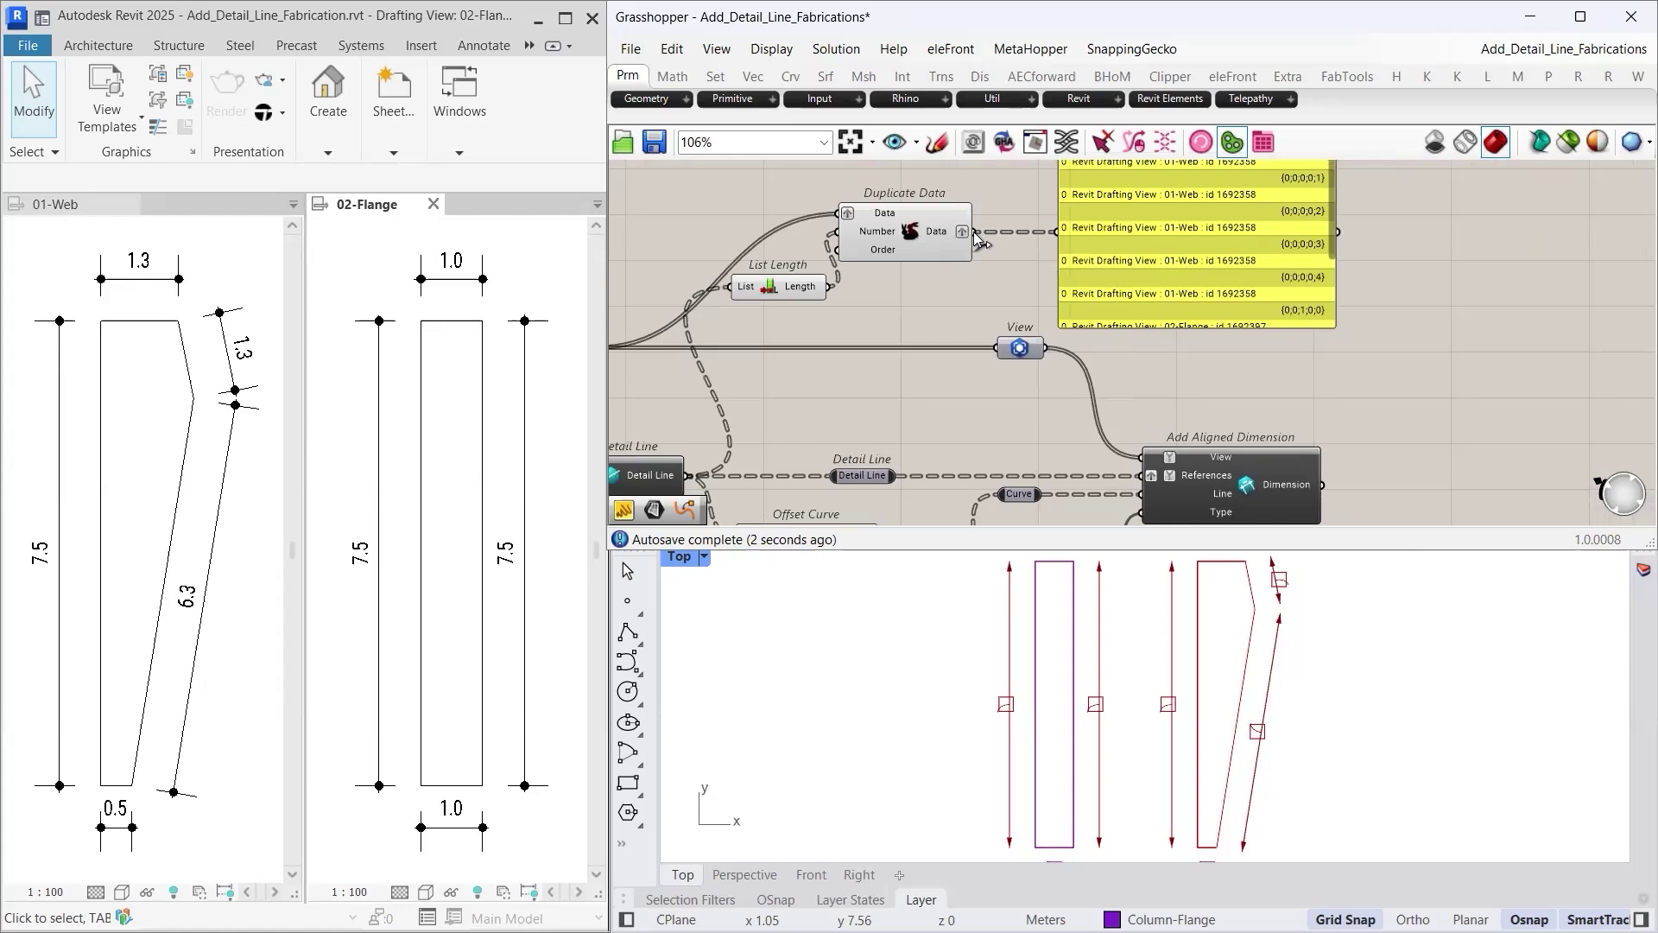
pyautogui.moveTo(976, 231); pyautogui.dragTo(995, 347)
pyautogui.moveTo(1068, 406); pyautogui.dragTo(961, 332, button='right')
pyautogui.moveTo(1176, 415)
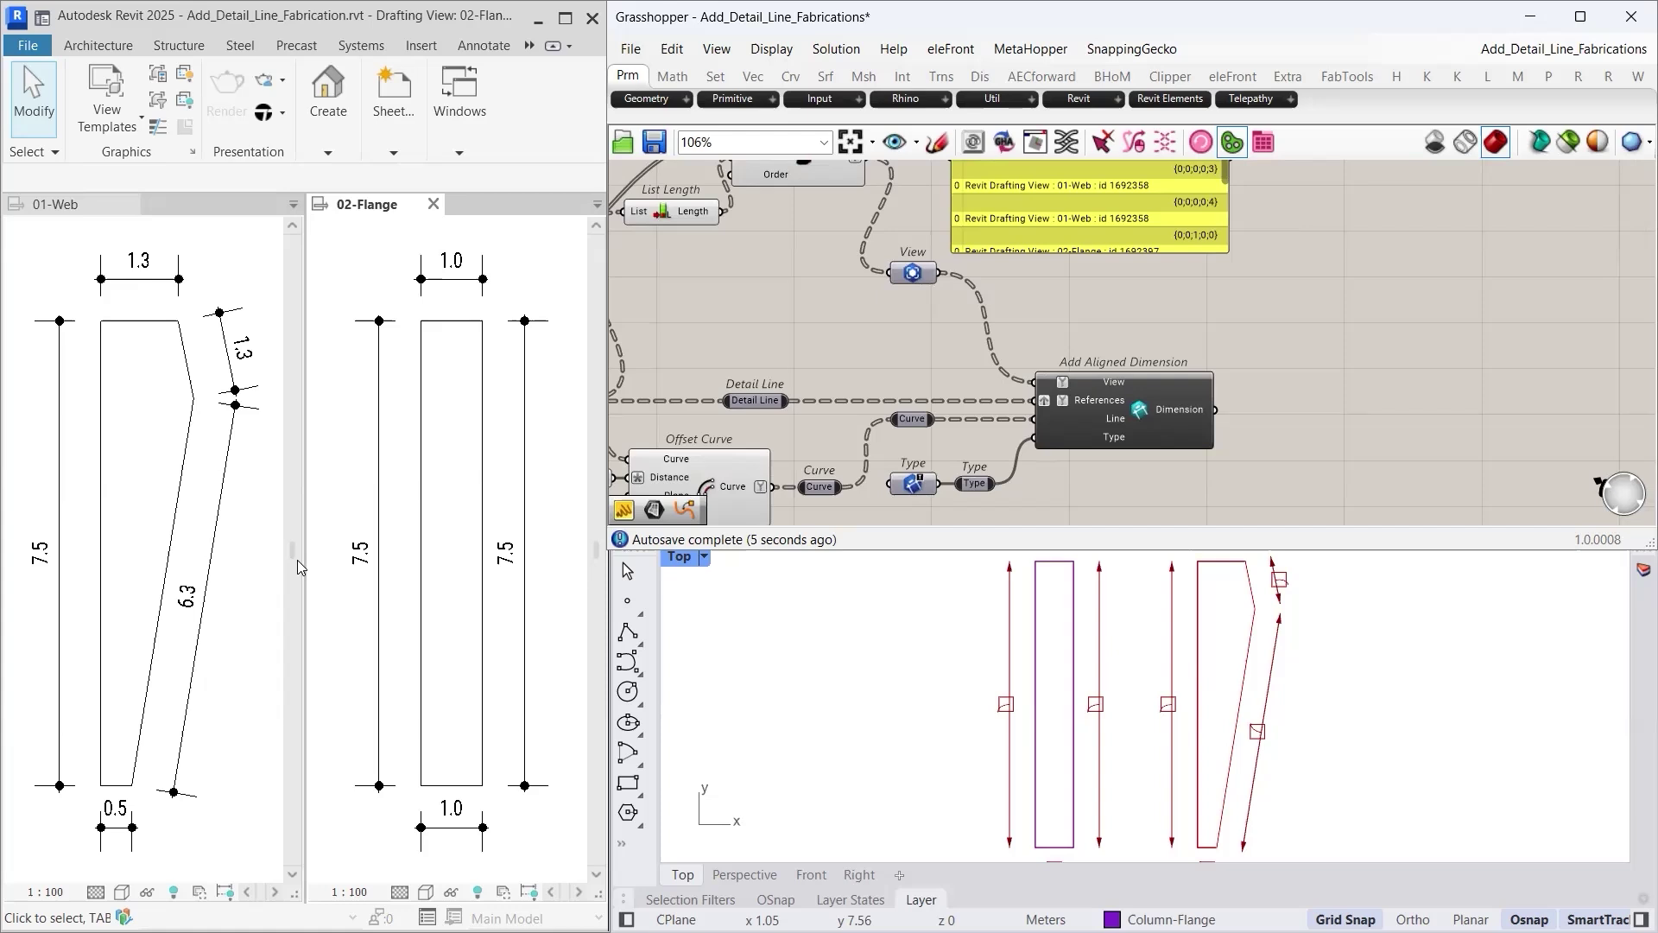
pyautogui.scroll(-2, 851, 337)
pyautogui.moveTo(851, 337); pyautogui.dragTo(1198, 309, button='right')
# - Copy the tapered web outline three times to its right in Rhino
pyautogui.scroll(4, 1199, 309)
pyautogui.moveTo(777, 345); pyautogui.dragTo(1048, 368, button='right')
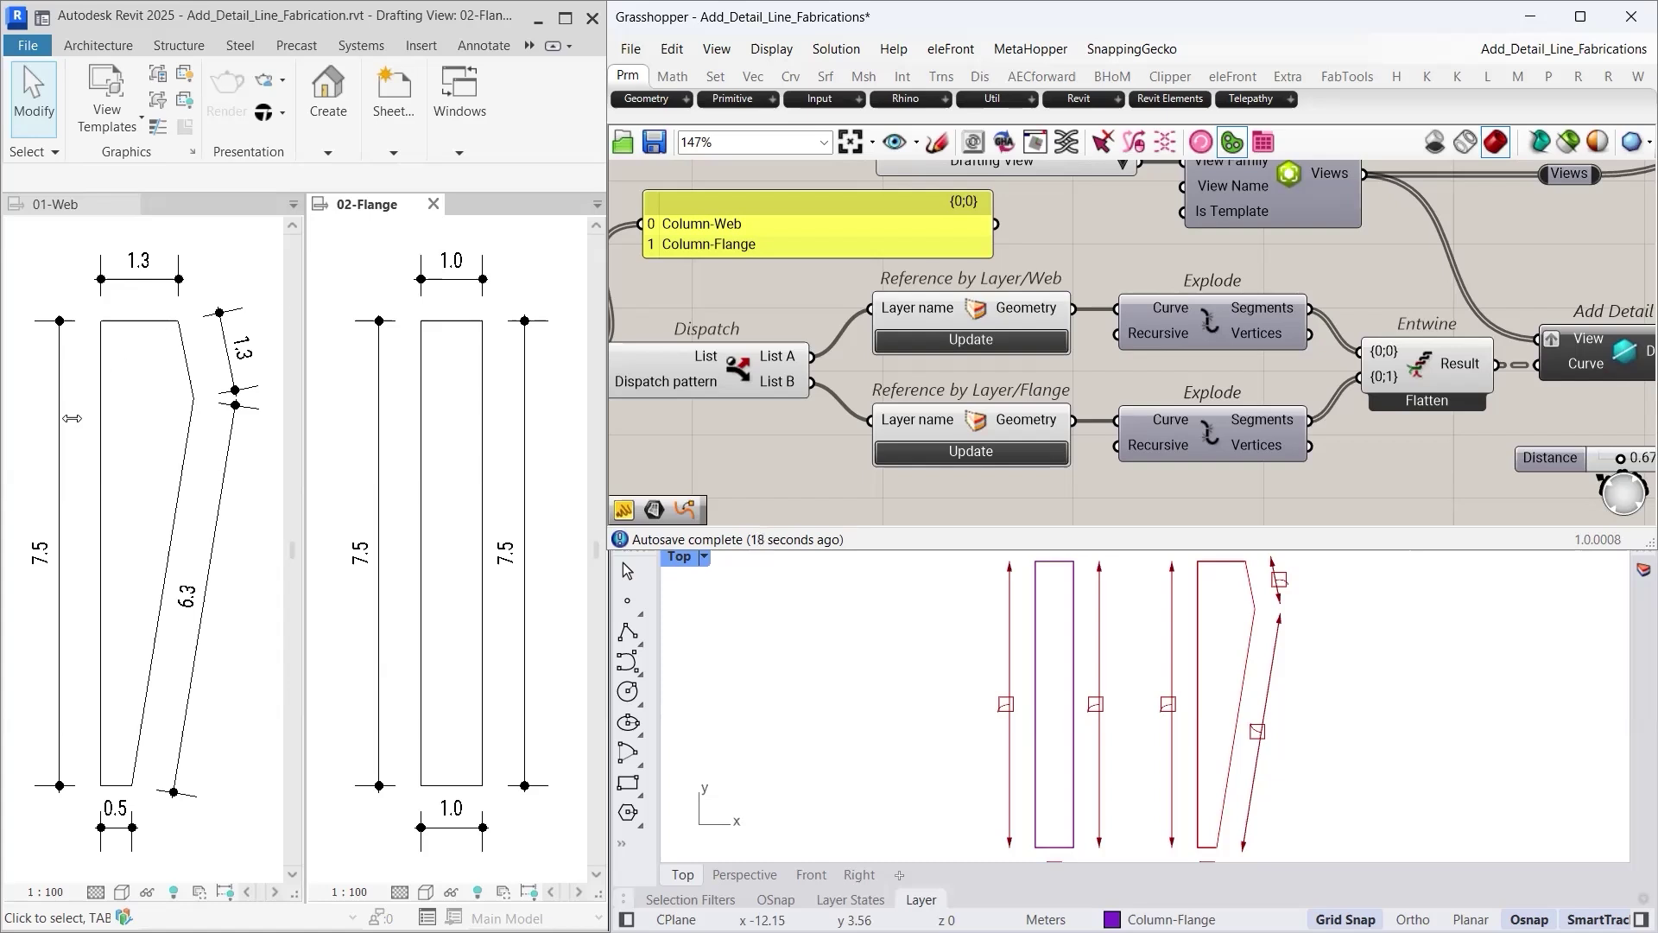
pyautogui.click(621, 842)
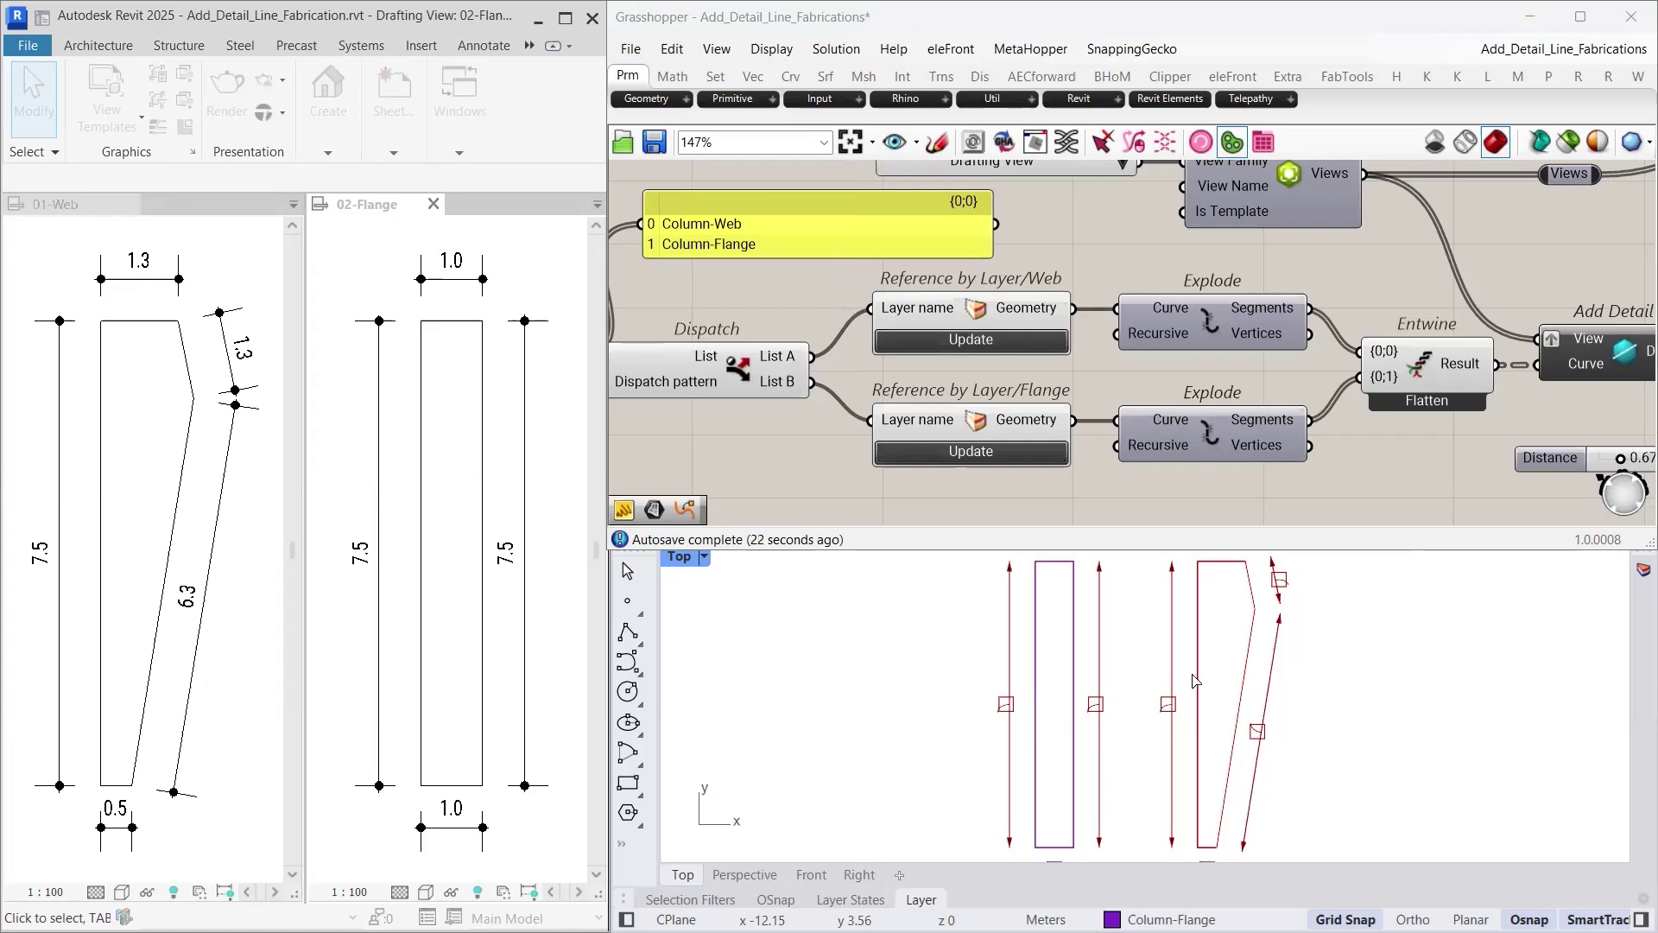
pyautogui.click(948, 670)
pyautogui.click(1213, 681)
pyautogui.click(1217, 675)
pyautogui.click(1312, 679)
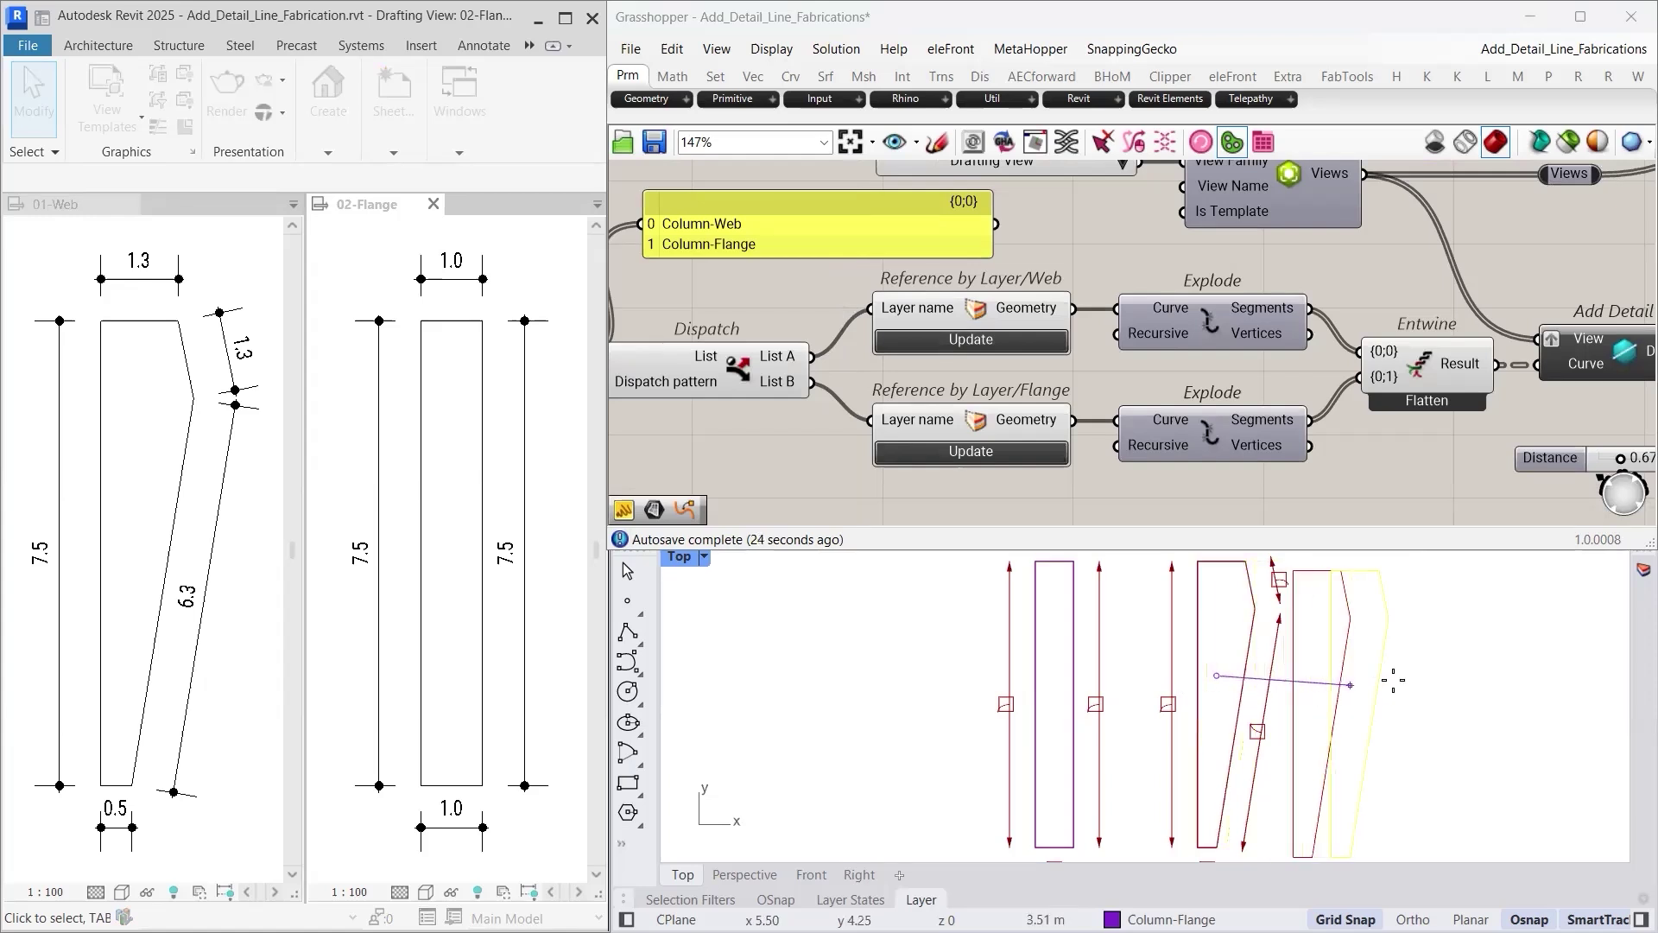
pyautogui.click(1398, 680)
pyautogui.click(1537, 683)
pyautogui.press('Return')
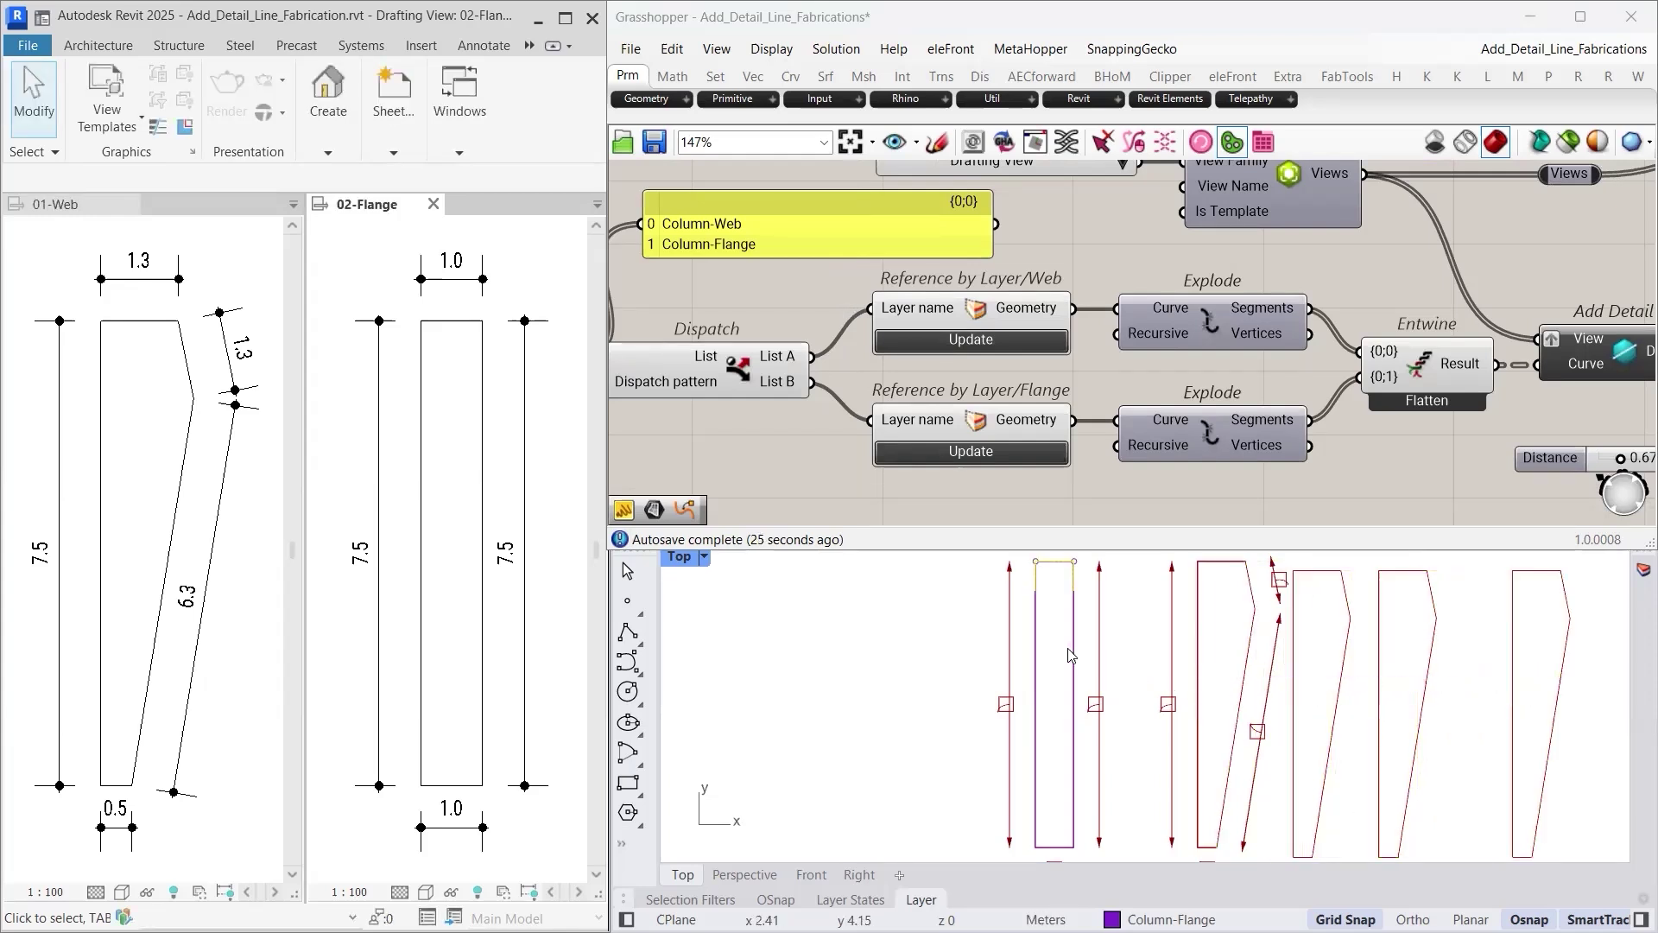
# - Copy the rectangular flange outline three times to its left
pyautogui.click(1074, 656)
pyautogui.press('Return')
pyautogui.click(1064, 646)
pyautogui.click(920, 654)
pyautogui.click(805, 655)
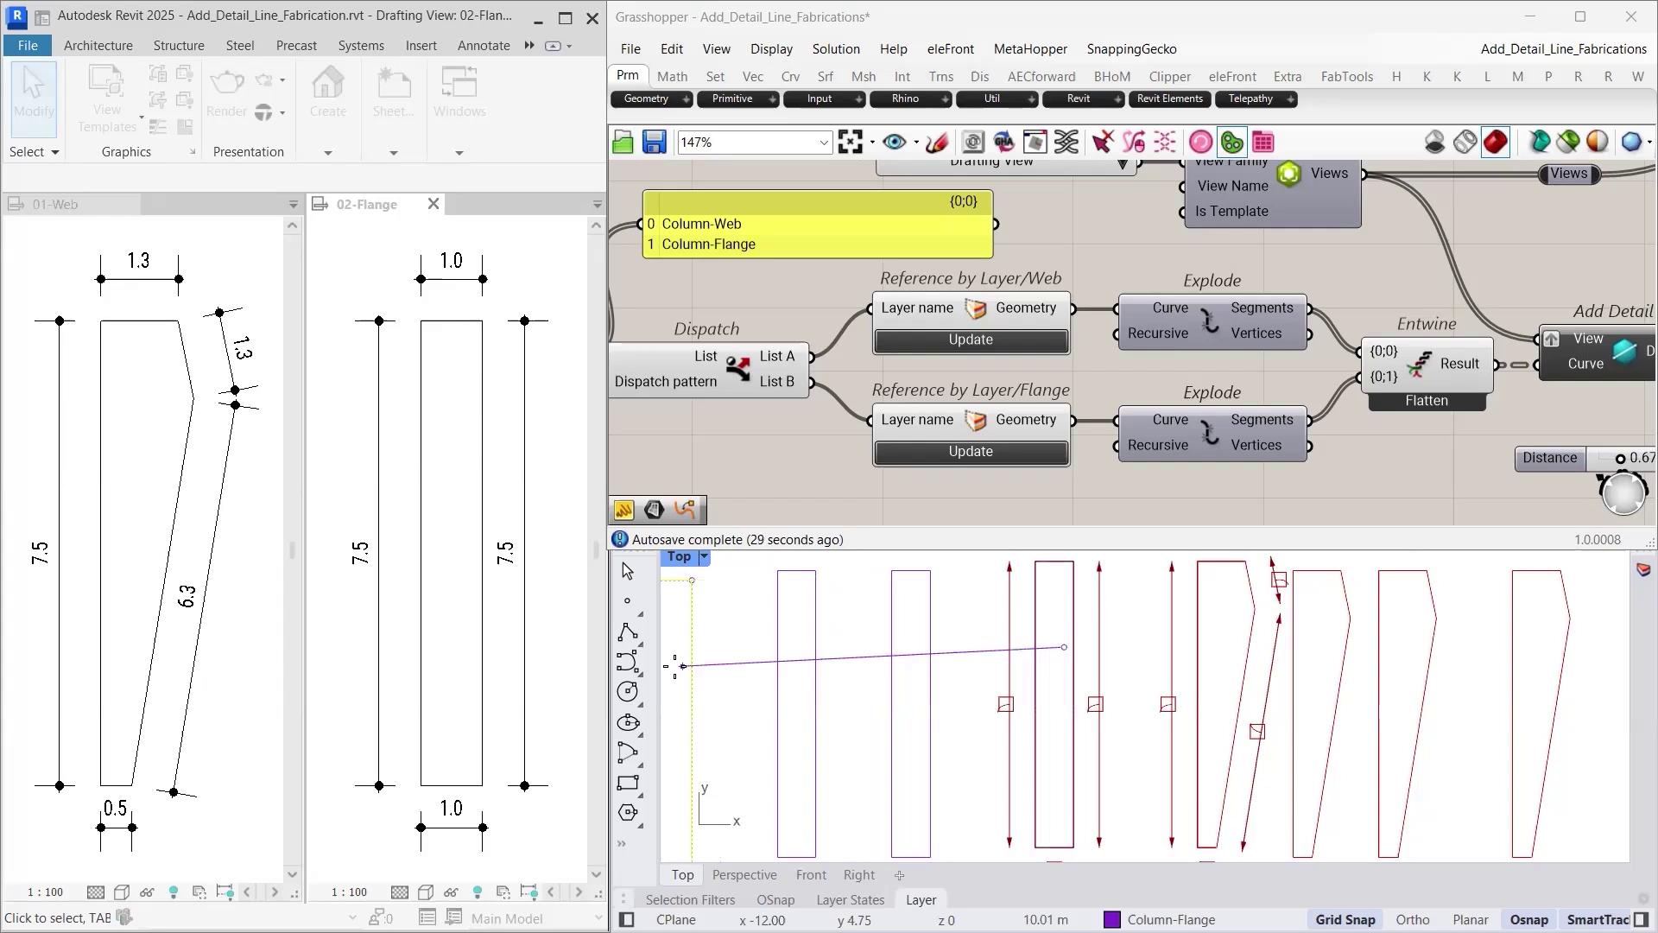
pyautogui.click(719, 664)
pyautogui.press('Return')
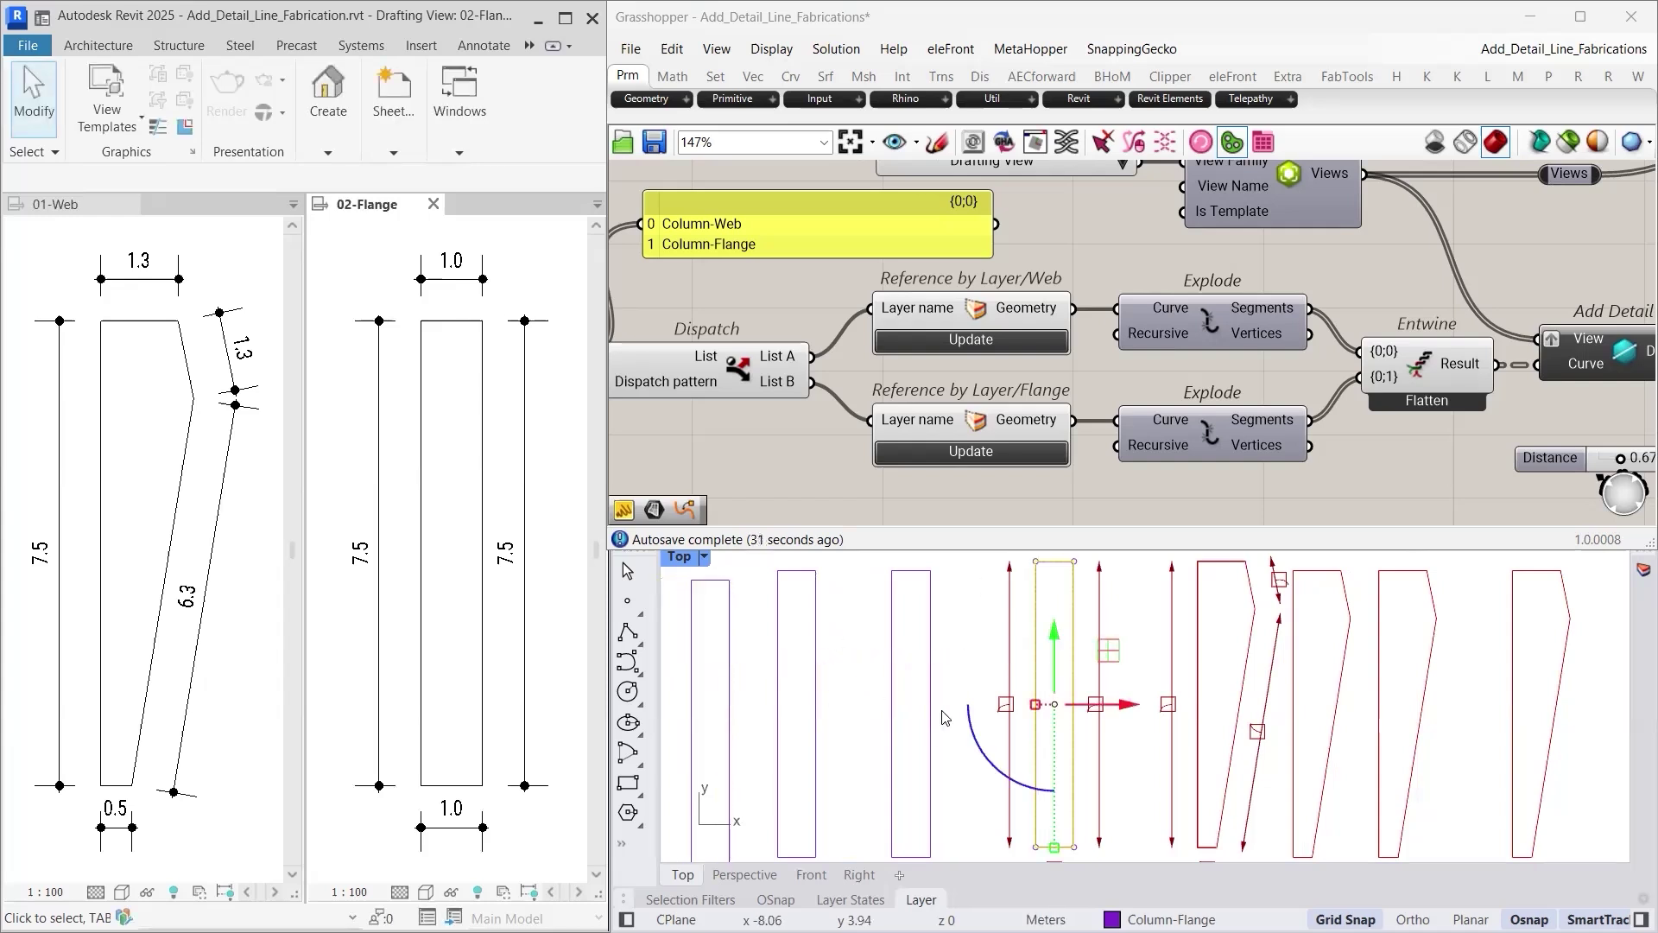
# - Refresh the Flange and Web layer references and fit both Revit views to their four outlines
pyautogui.click(976, 453)
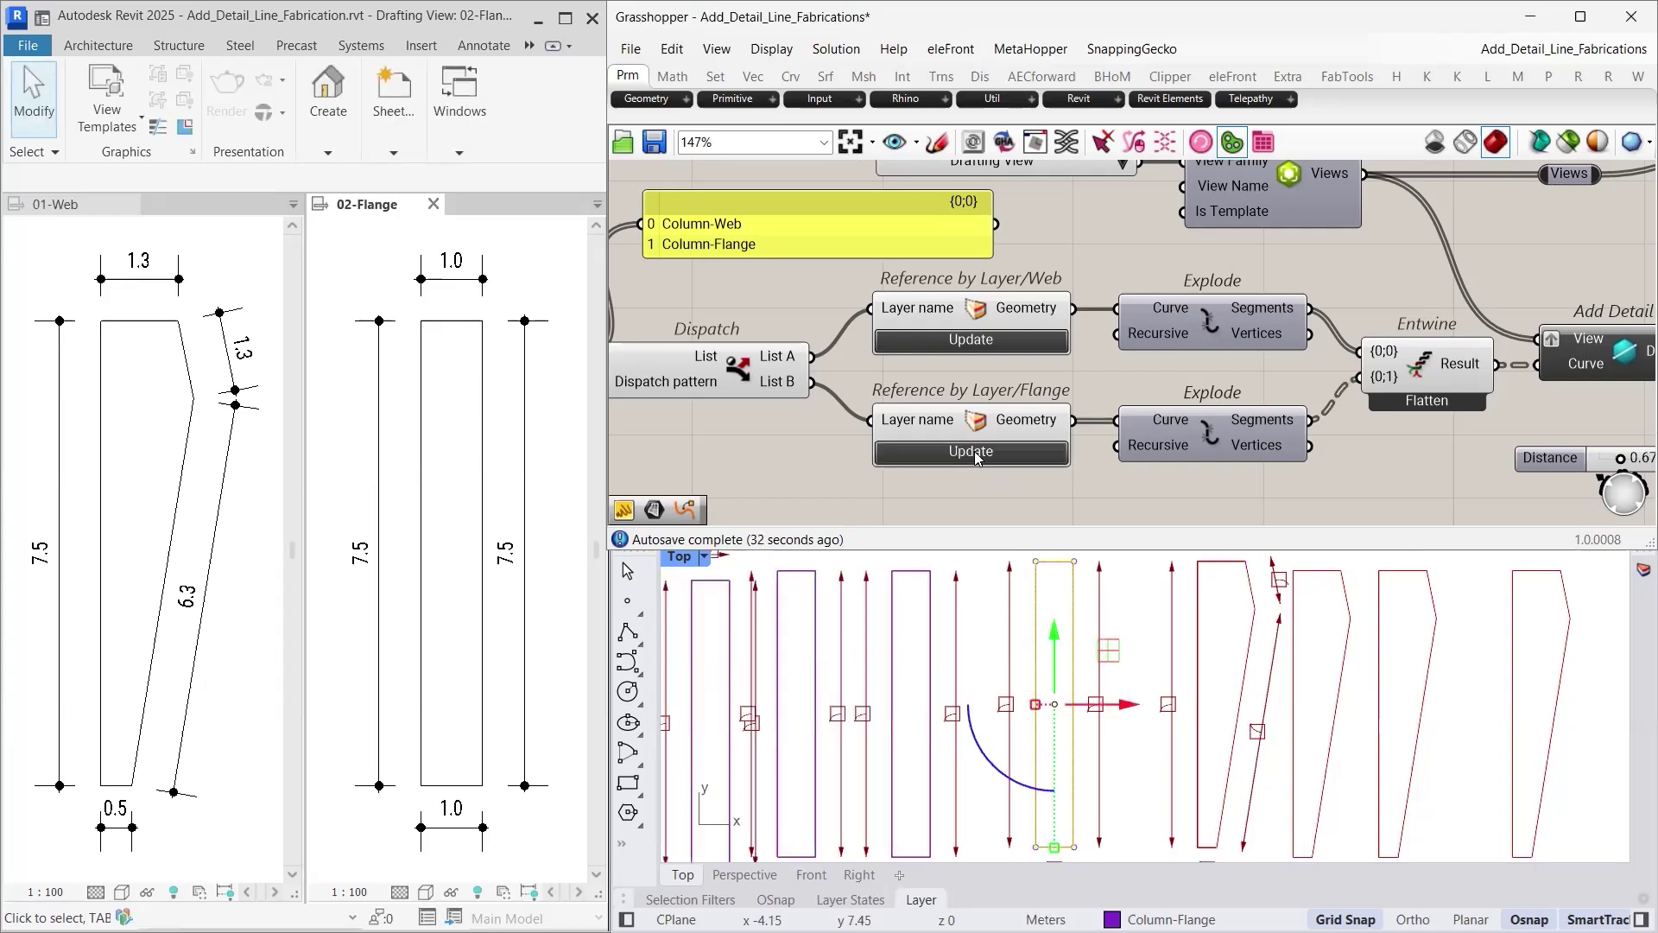
pyautogui.click(977, 339)
pyautogui.middleClick(429, 537)
pyautogui.middleClick(429, 537)
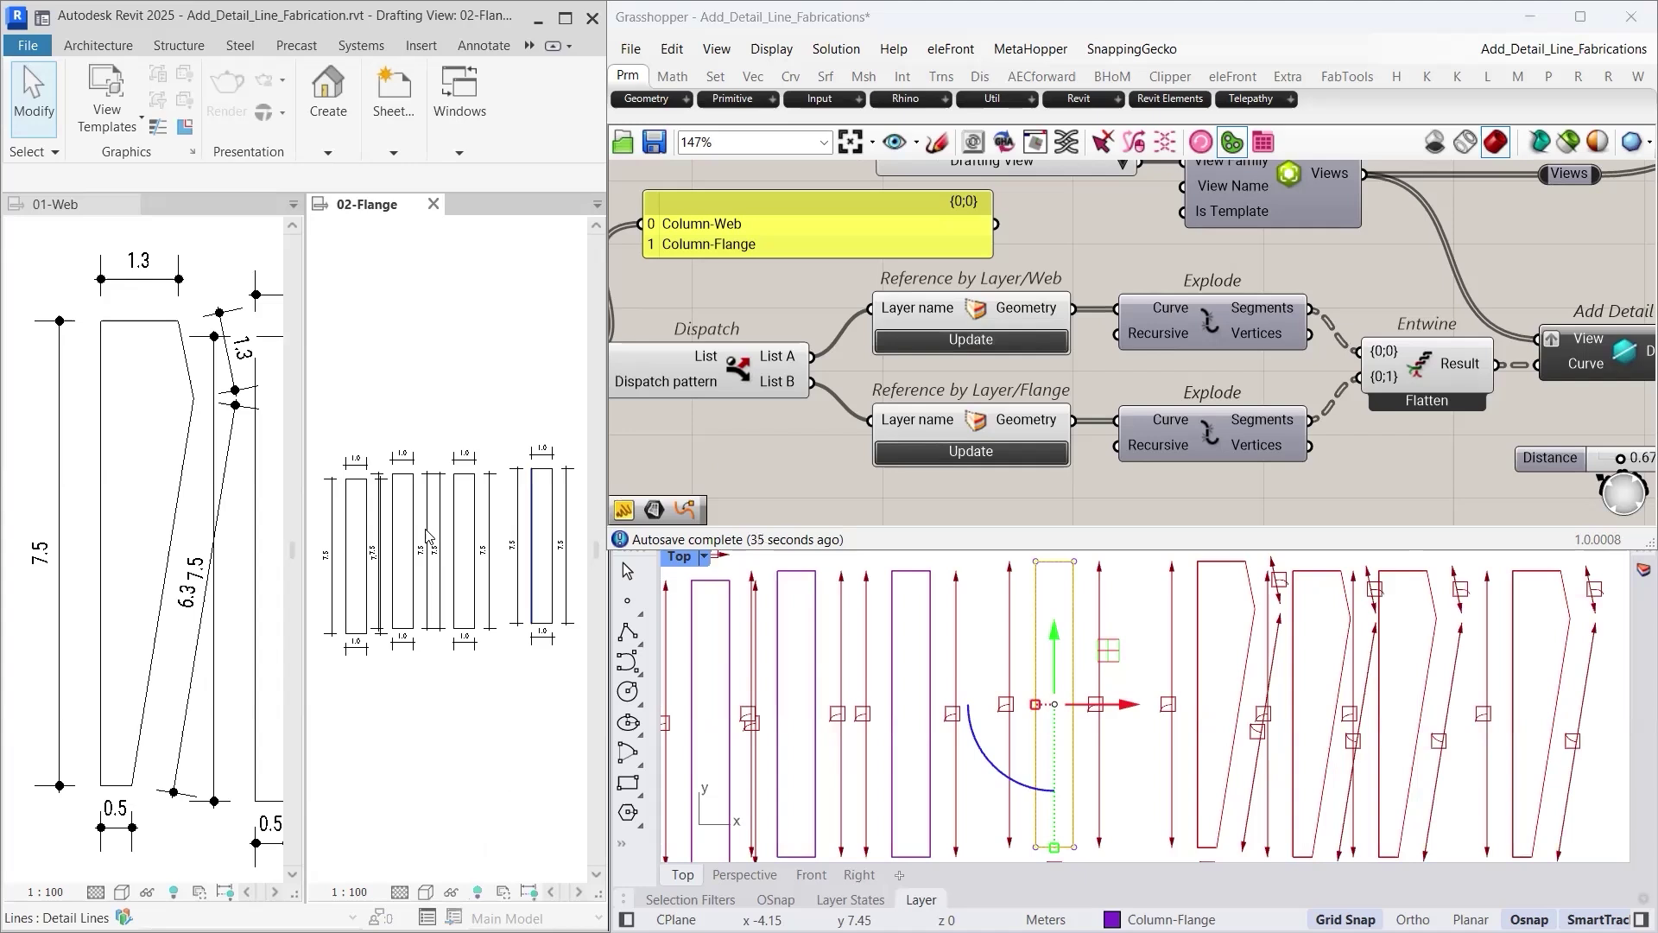
pyautogui.middleClick(256, 627)
pyautogui.middleClick(256, 628)
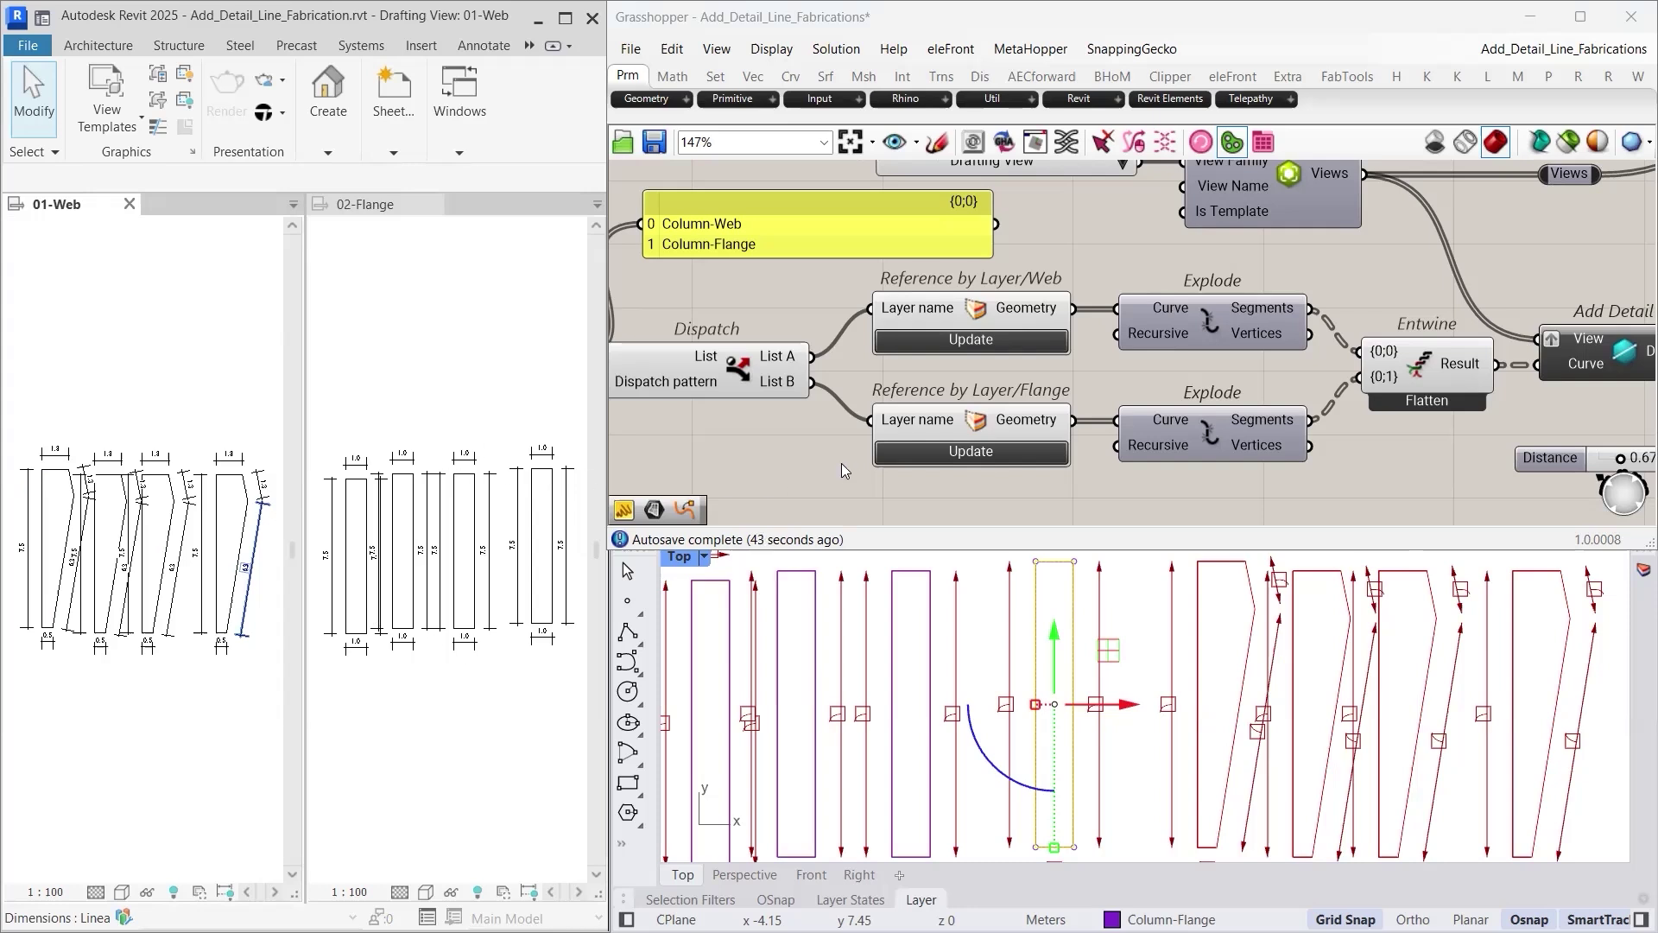
# - Move List Length lower and Duplicate Data down and to the left on the canvas
pyautogui.click(846, 150)
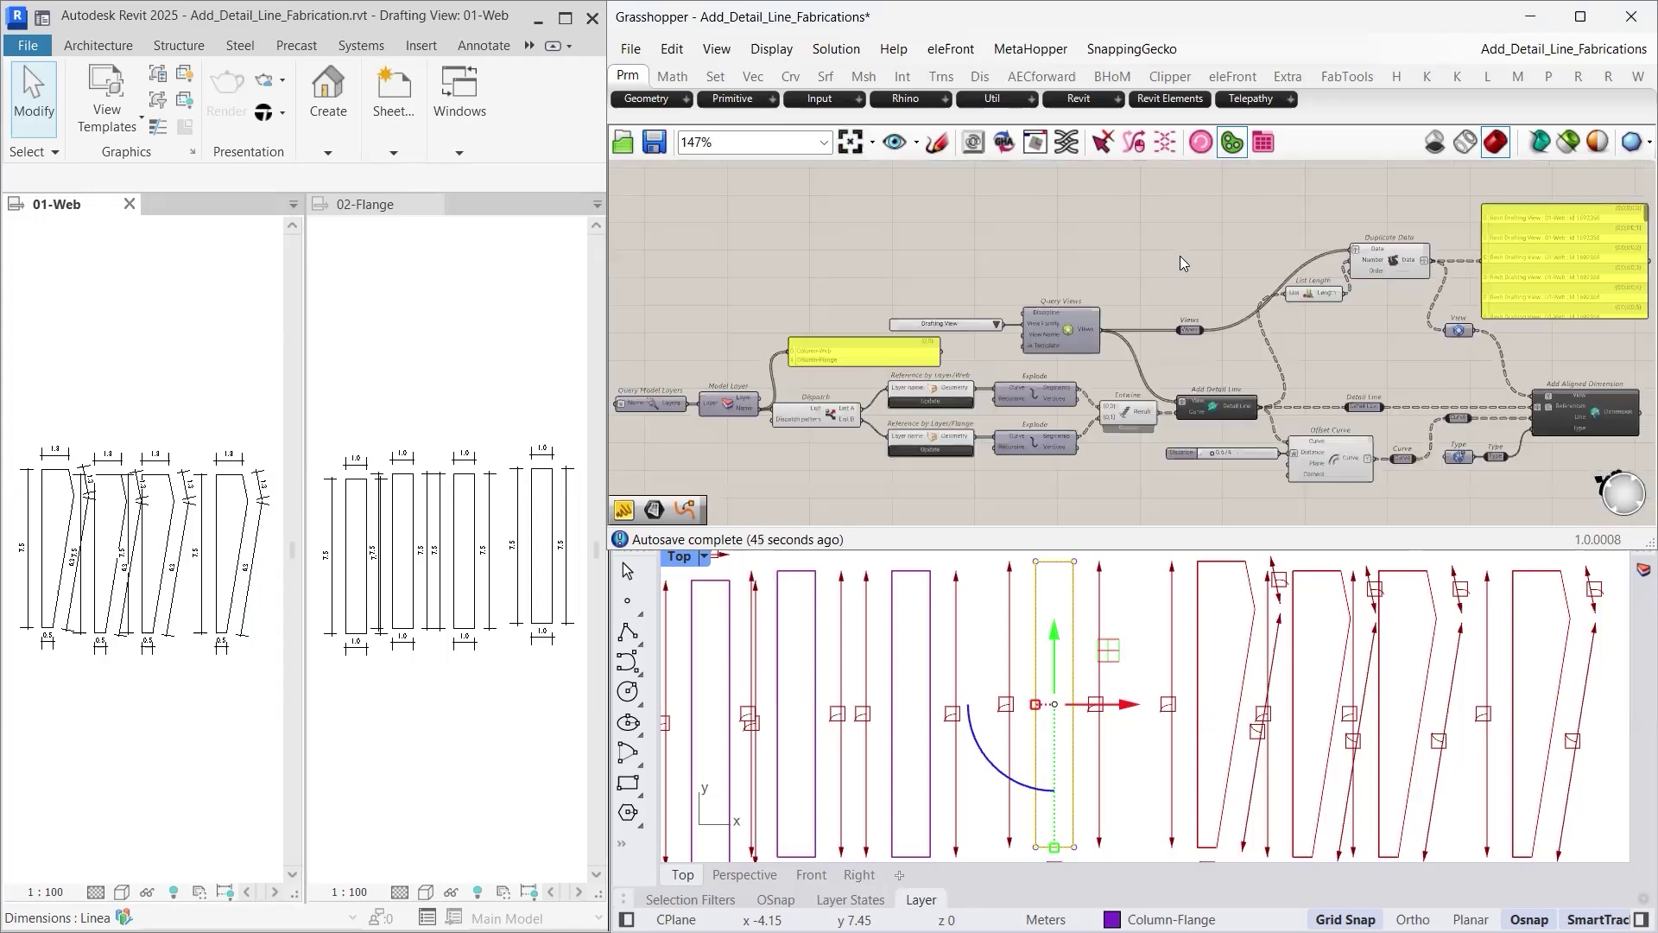
pyautogui.scroll(5, 1223, 323)
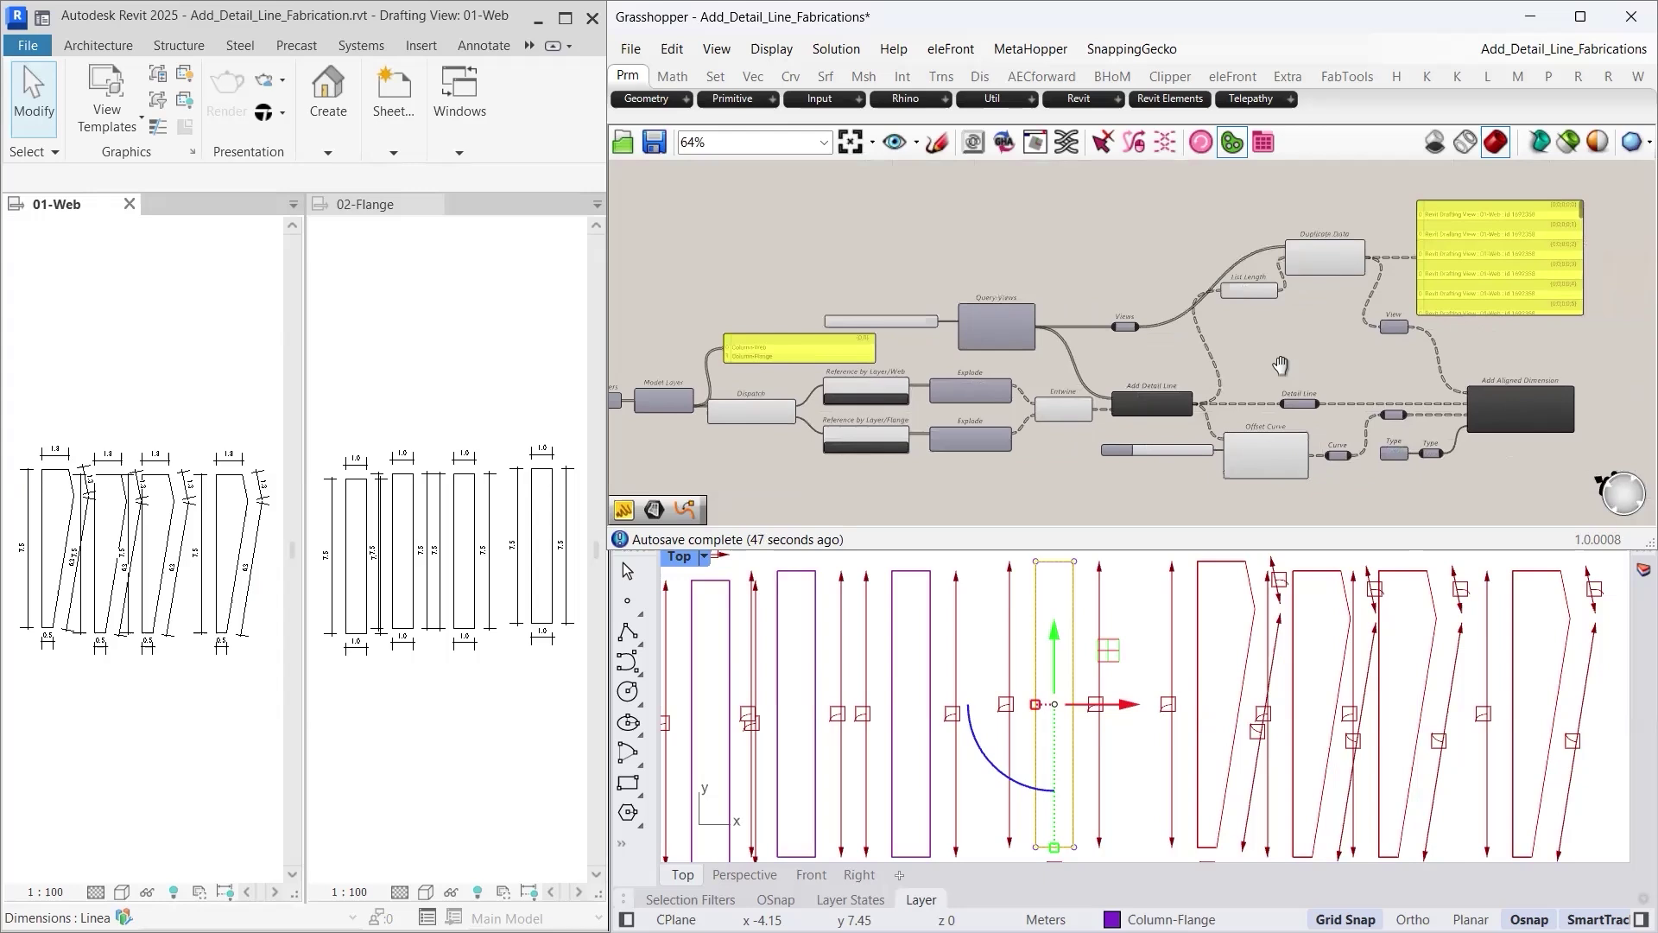
pyautogui.moveTo(1186, 289); pyautogui.dragTo(1198, 399)
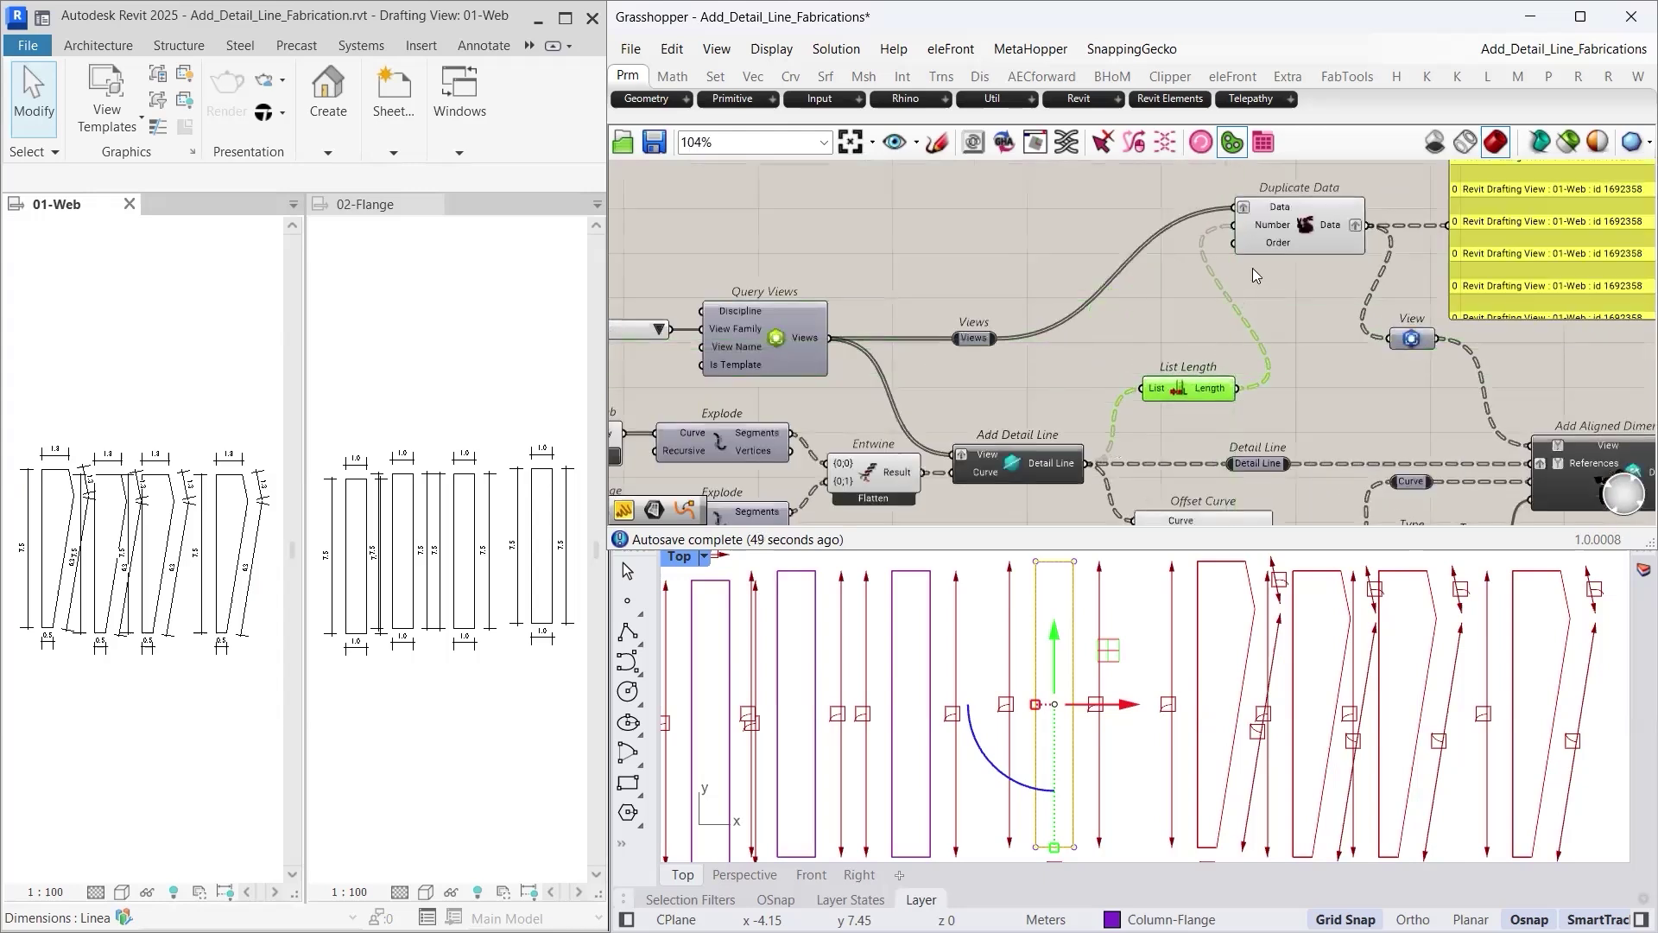
pyautogui.moveTo(1278, 226); pyautogui.dragTo(1157, 422)
pyautogui.moveTo(1159, 419); pyautogui.dragTo(933, 404, button='right')
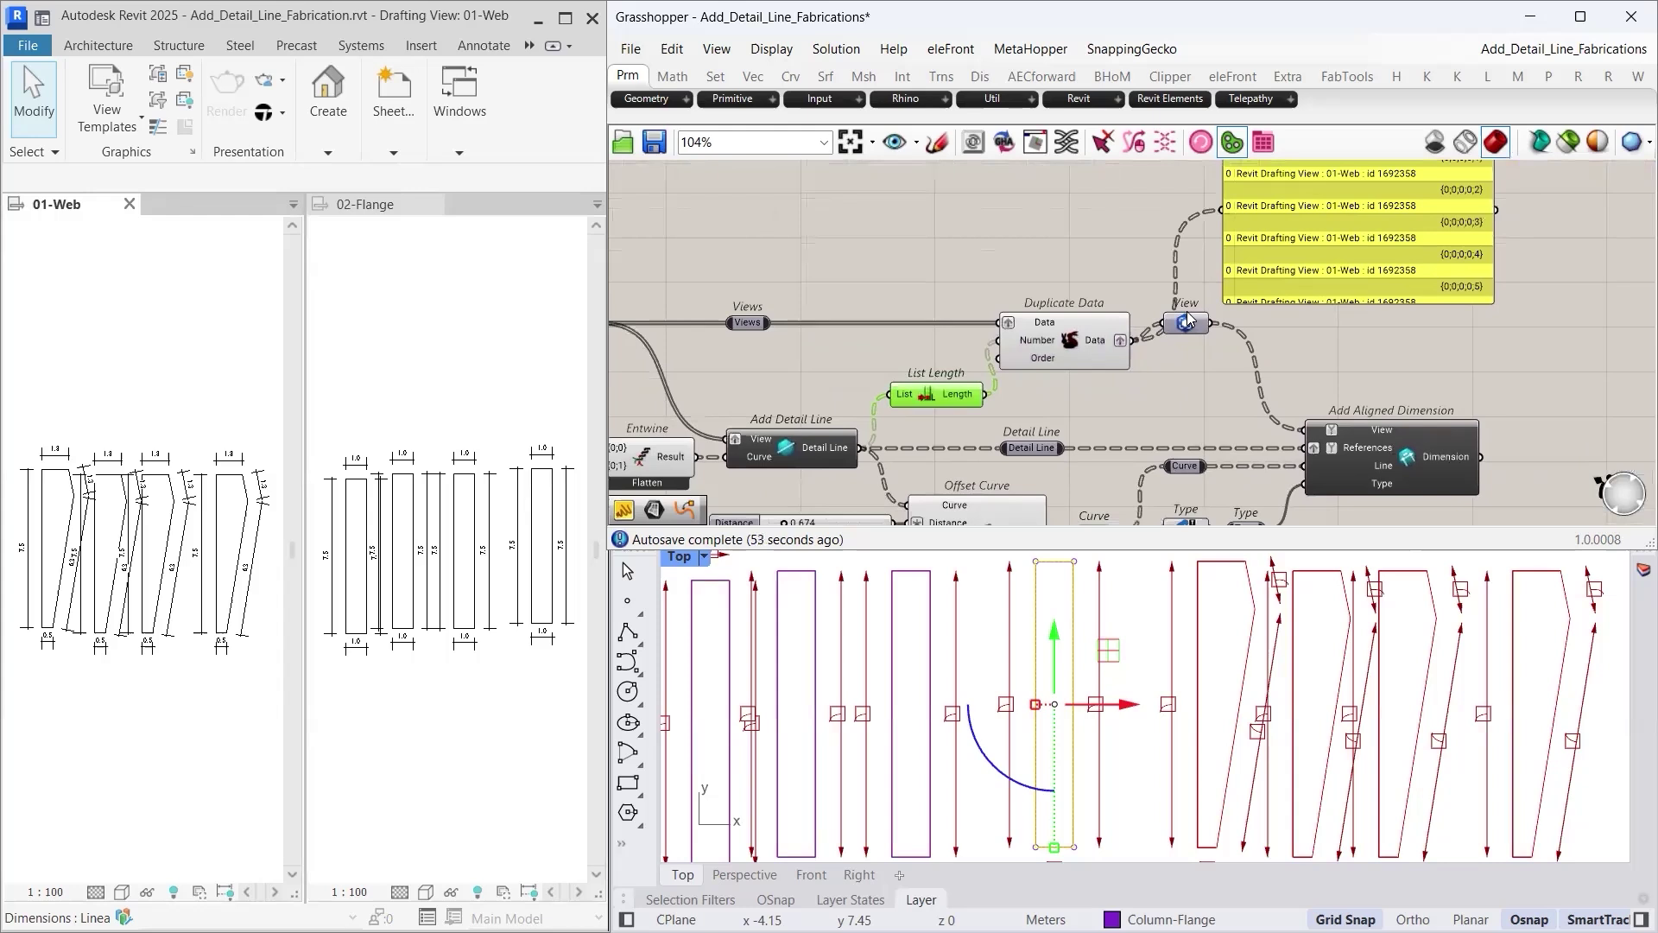
# - Nudge the View parameter slightly down, then zoom to show the whole definition
pyautogui.moveTo(1184, 322); pyautogui.dragTo(1186, 340)
pyautogui.click(1130, 423)
pyautogui.moveTo(1129, 423); pyautogui.dragTo(1232, 398, button='right')
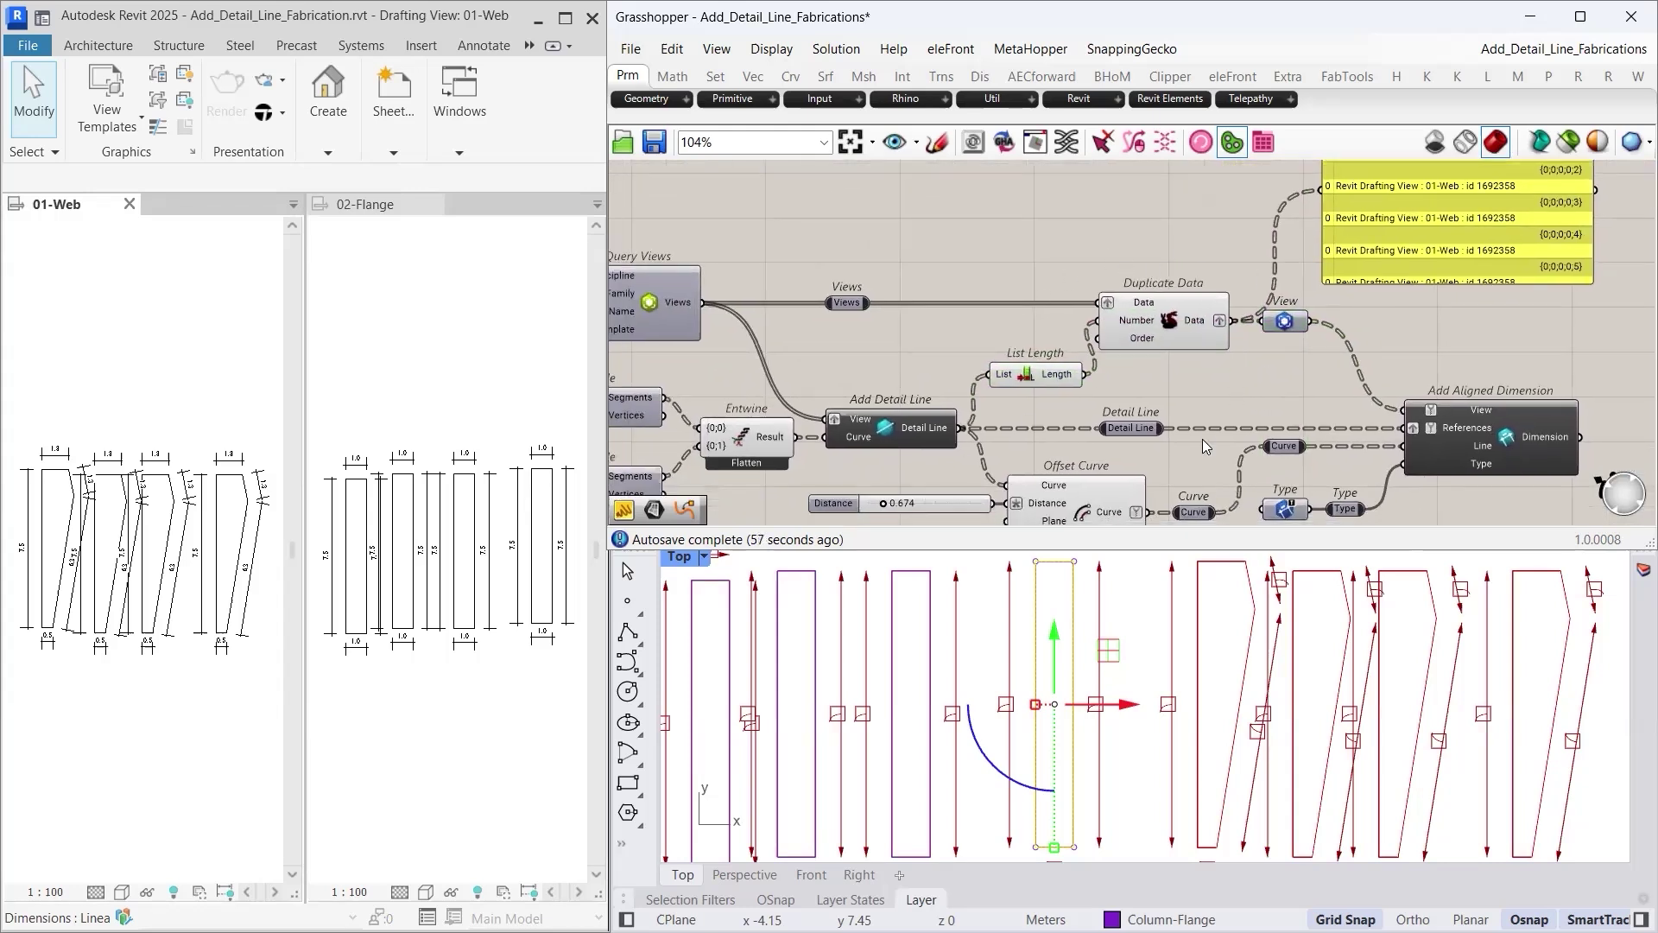
pyautogui.click(848, 143)
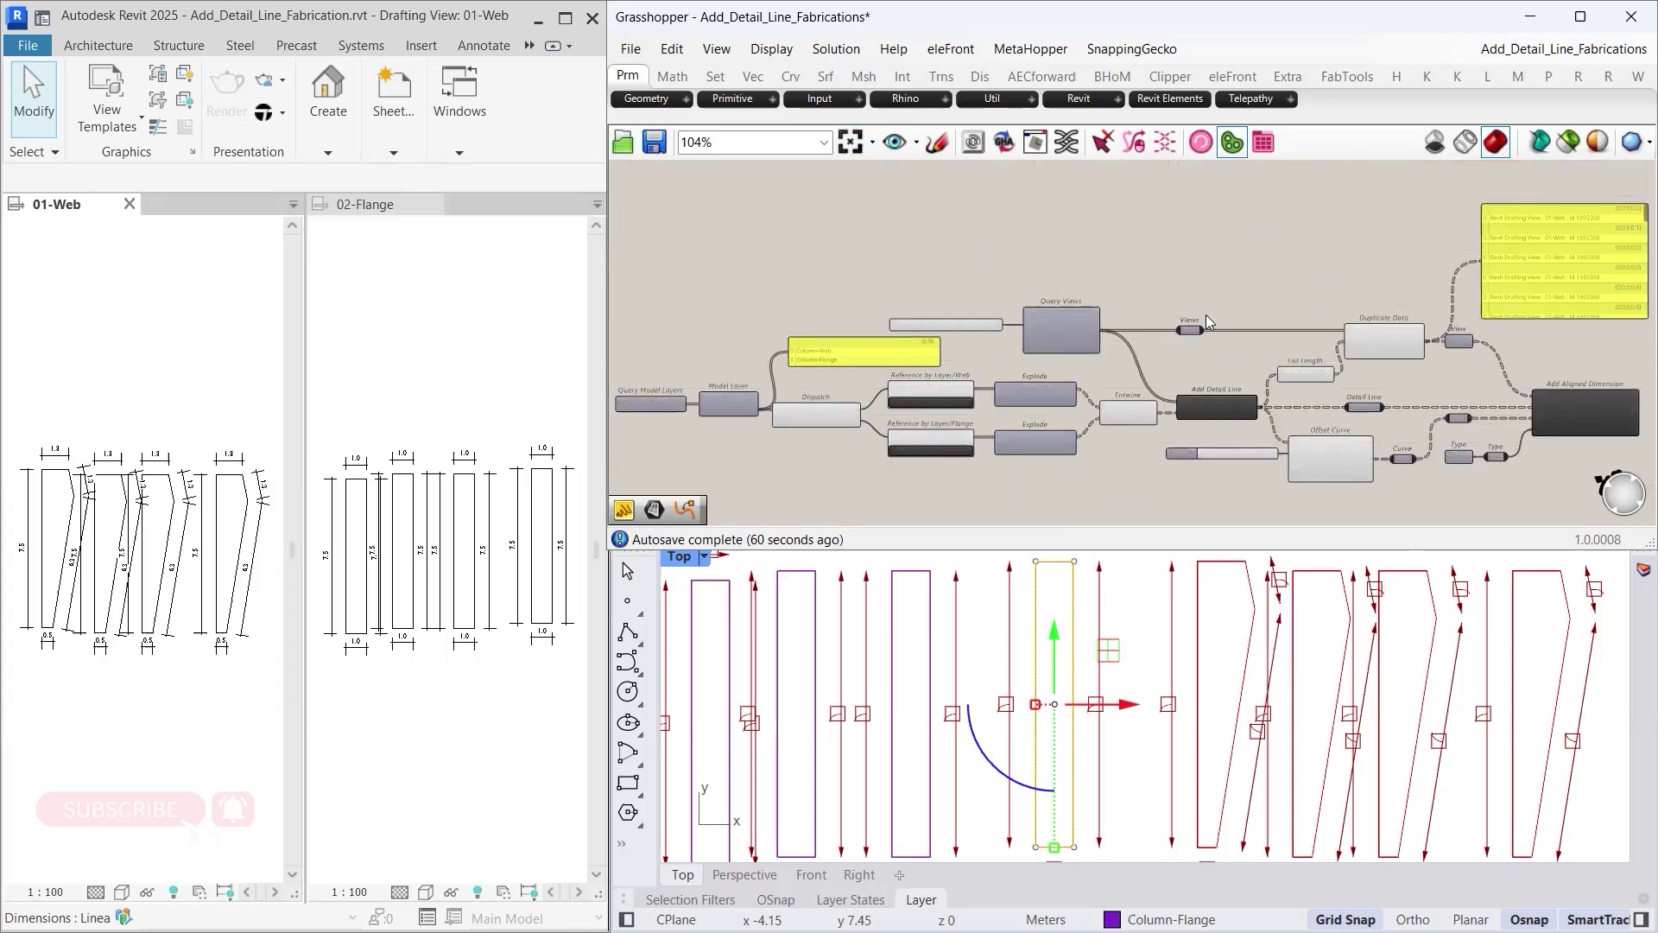
pyautogui.scroll(4, 1353, 374)
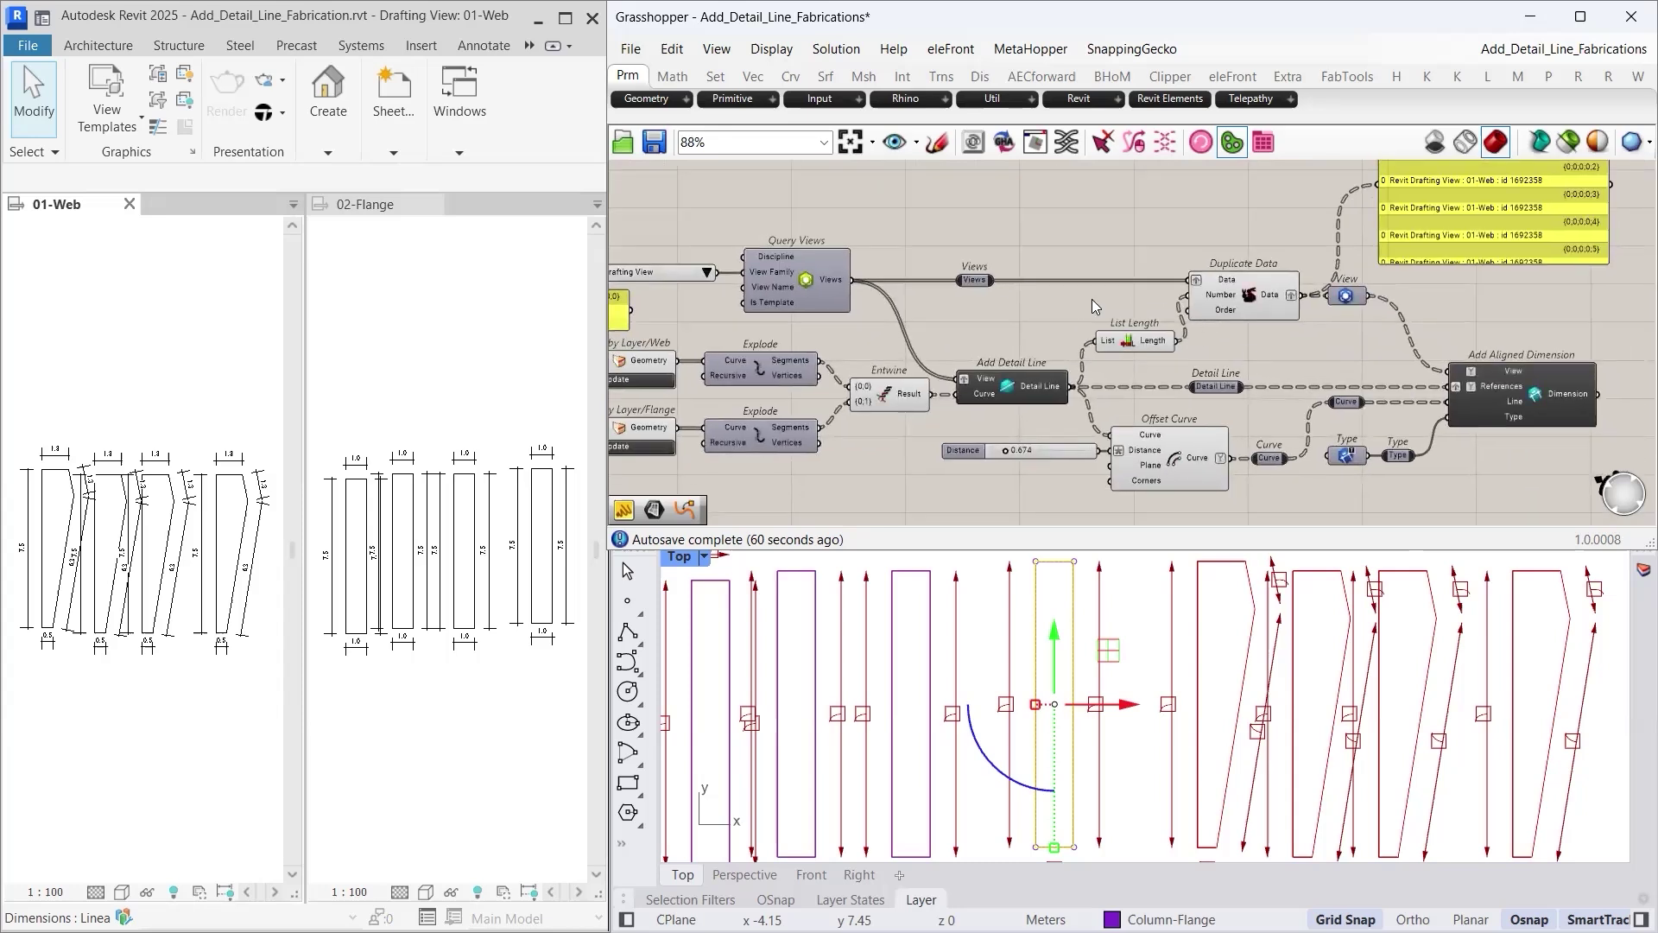
pyautogui.click(849, 141)
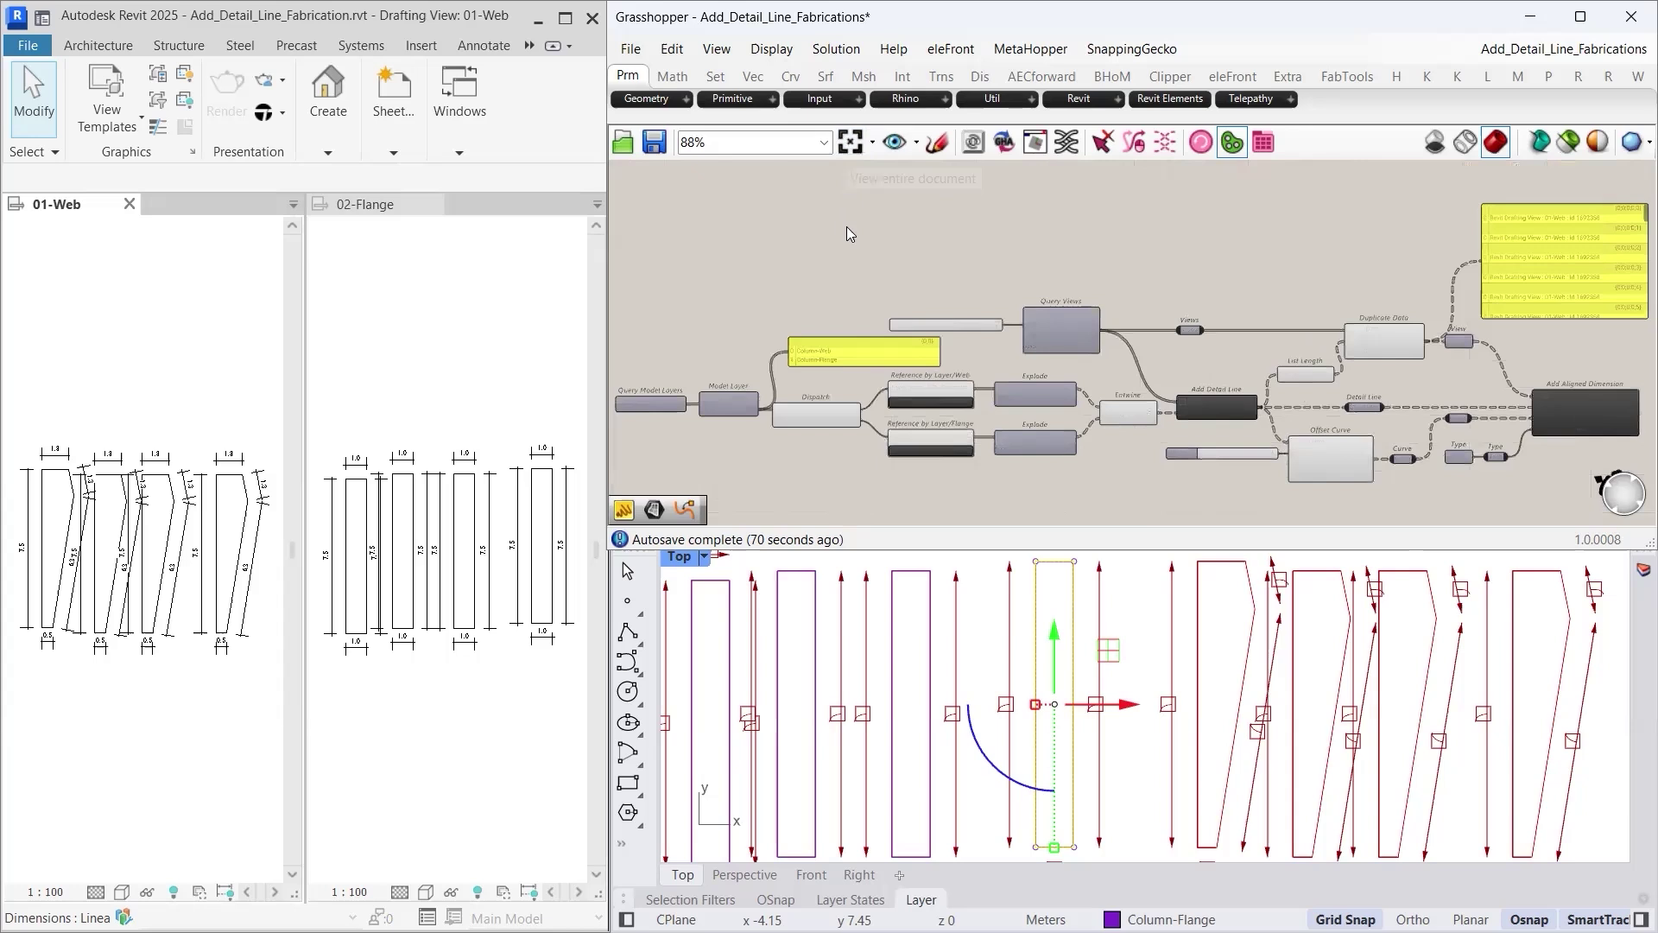